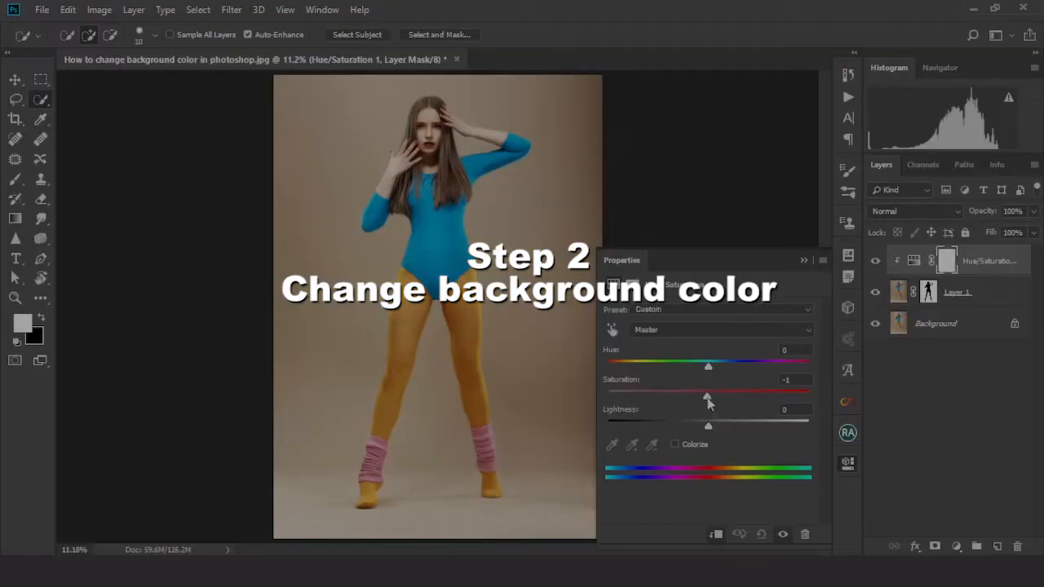
Adjust the Hue/Saturation layer's hue and saturation sliders to preview different background colours
left_click_drag(708, 396, 775, 399)
left_click_drag(707, 361, 656, 367)
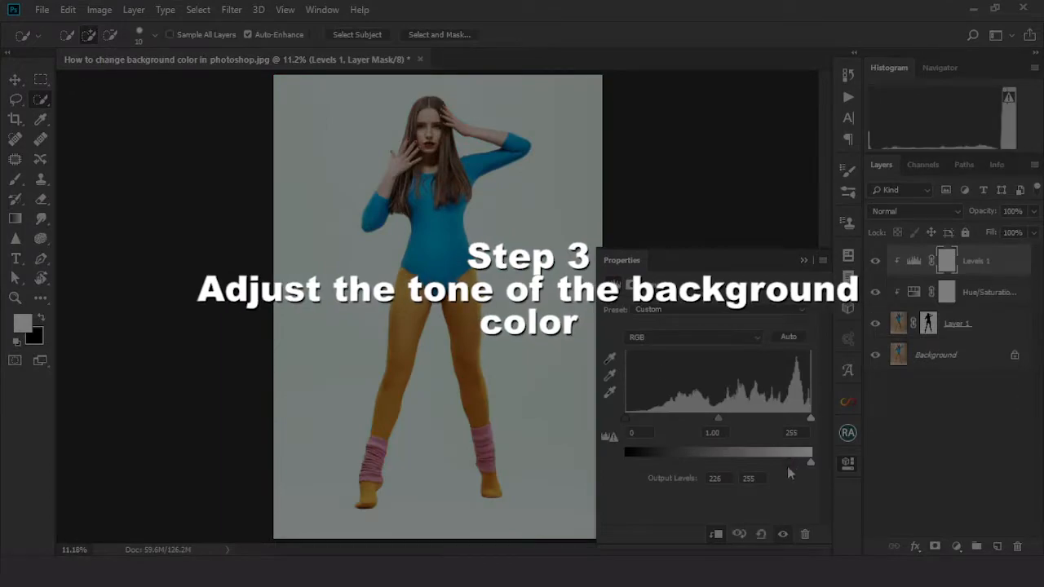
left_click_drag(791, 462, 759, 464)
mouse_move(627, 418)
left_mouse_down()
mouse_move(661, 418)
mouse_move(624, 420)
left_mouse_up()
left_click_drag(758, 463, 783, 464)
mouse_move(627, 464)
left_mouse_down()
mouse_move(650, 466)
mouse_move(625, 466)
left_mouse_up()
left_click_drag(785, 465, 780, 466)
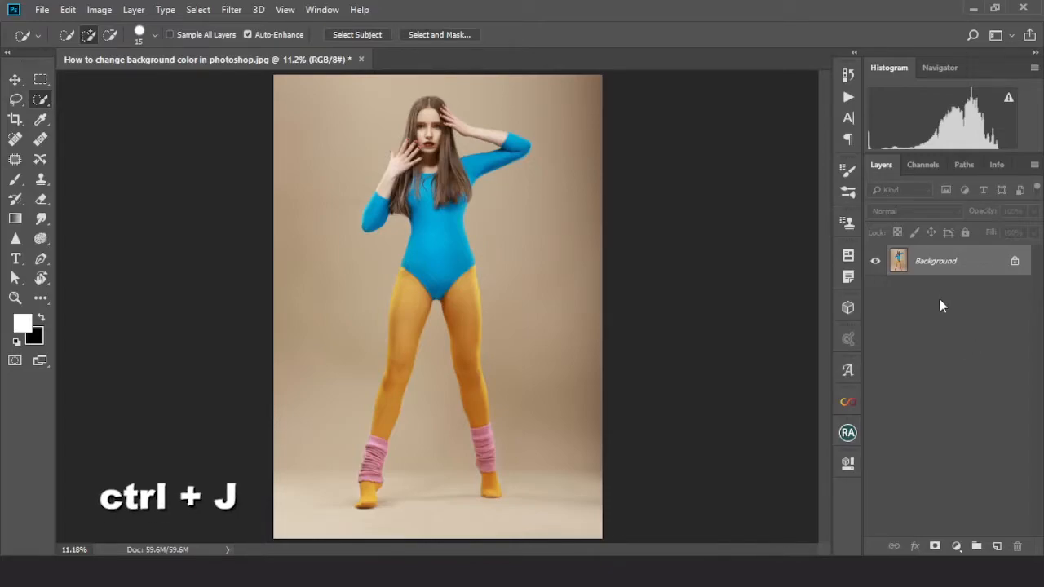
Duplicate the Background layer and select the model with Select Subject using the Quick Selection Tool
key("ctrl+j")
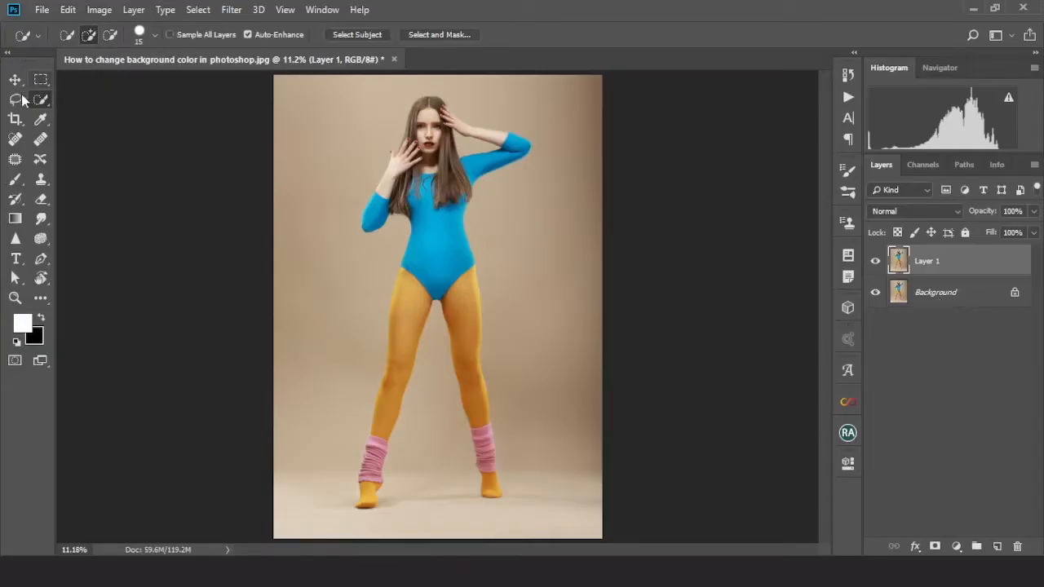
right_click(40, 99)
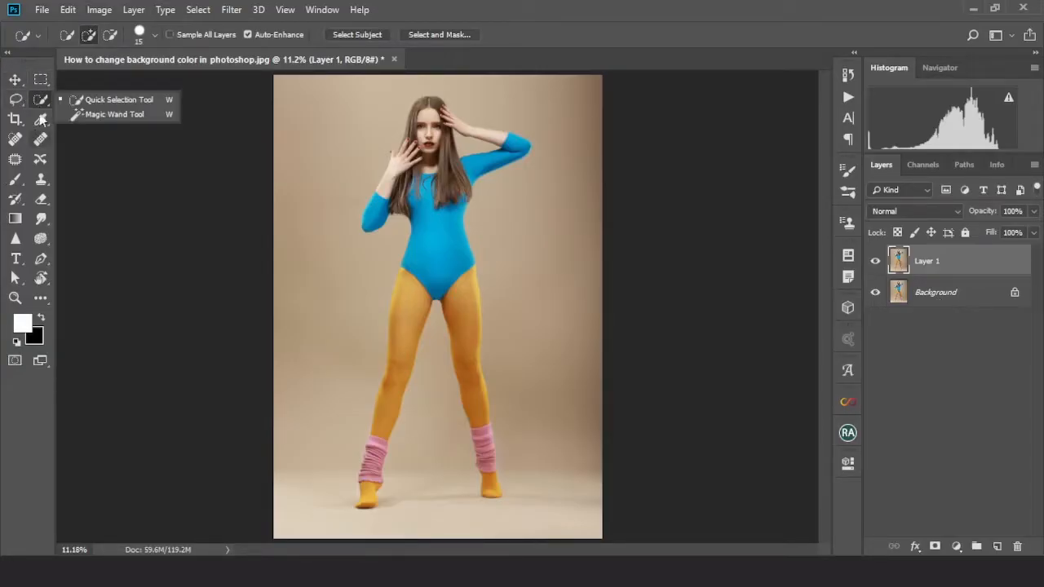
left_click(106, 102)
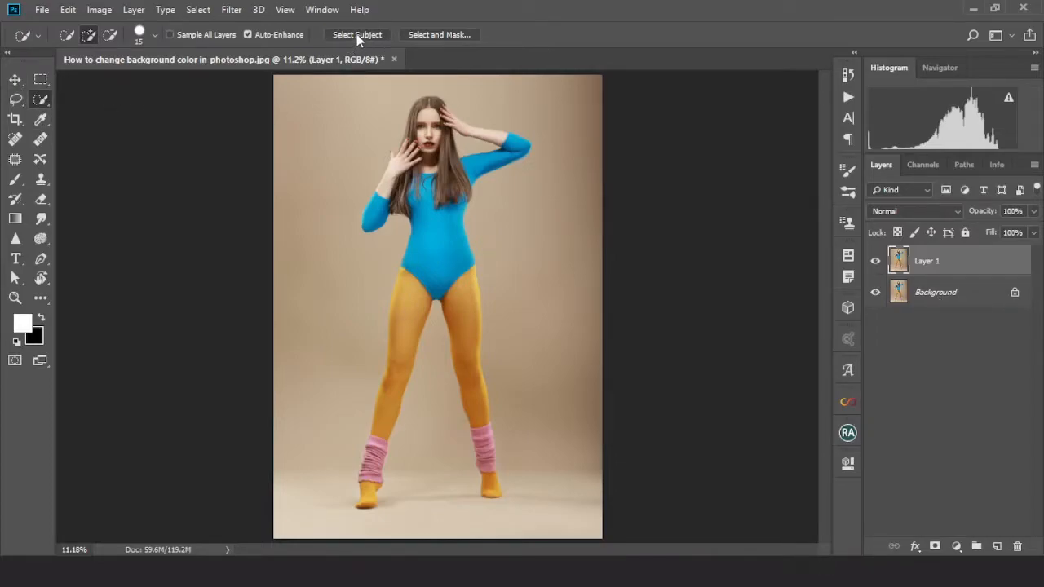
left_click(356, 36)
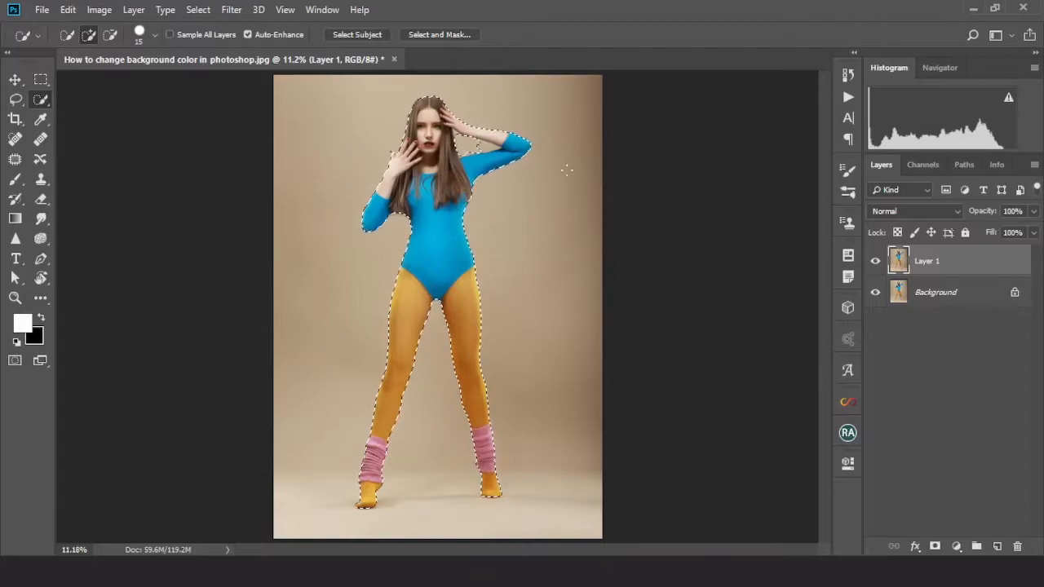
Remove the background patch between the hair and the raised arm from the selection using a 30 px brush
scroll(467, 173, "up", 4)
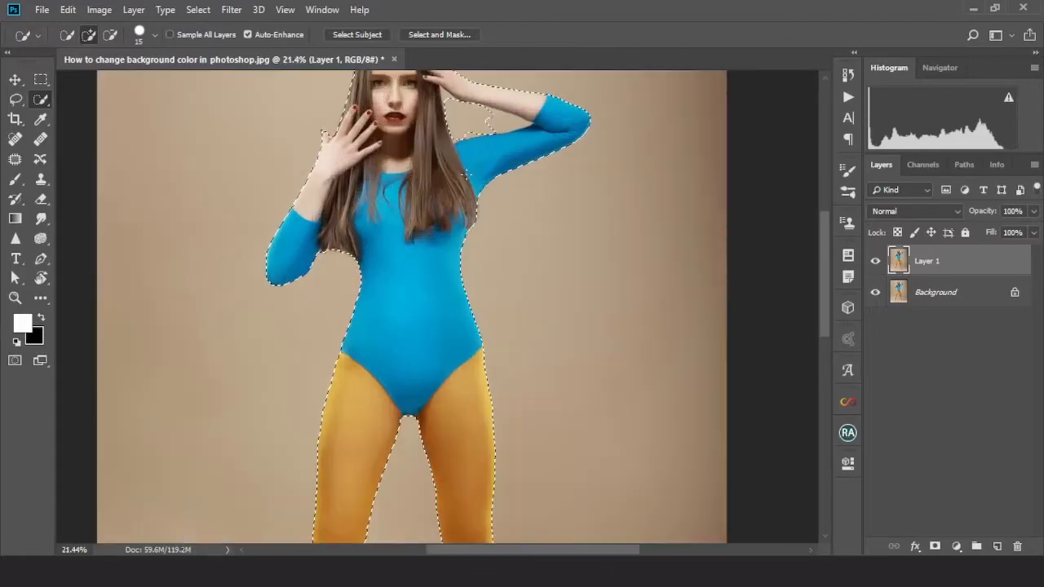
scroll(466, 173, "up", 3)
left_click_drag(402, 216, 454, 370)
left_click_drag(424, 234, 432, 312)
scroll(460, 307, "up", 3)
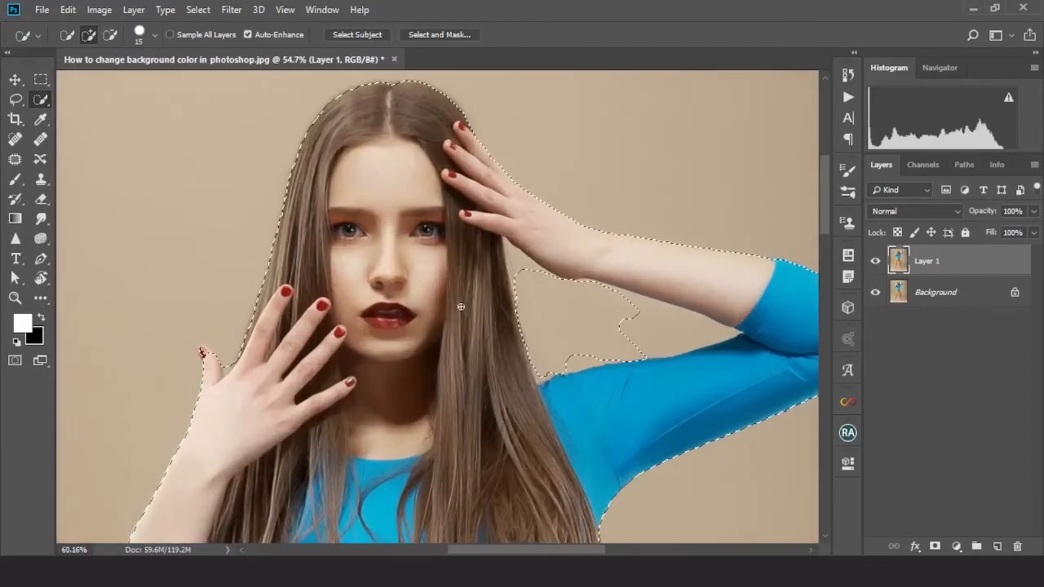
scroll(461, 307, "up", 3)
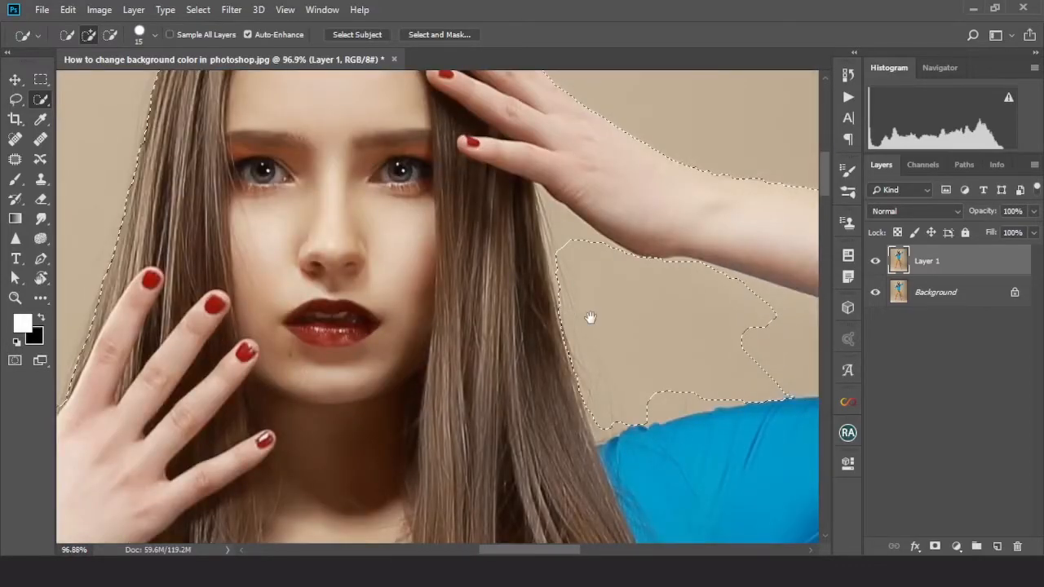
left_click_drag(590, 317, 532, 319)
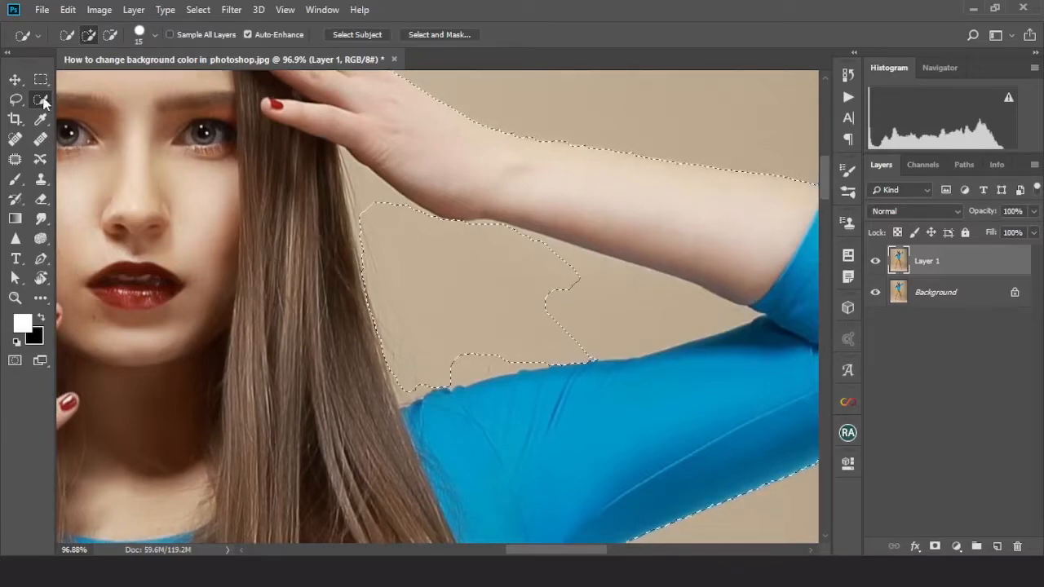
key("bracketright")
key("bracketright")
key("bracketright")
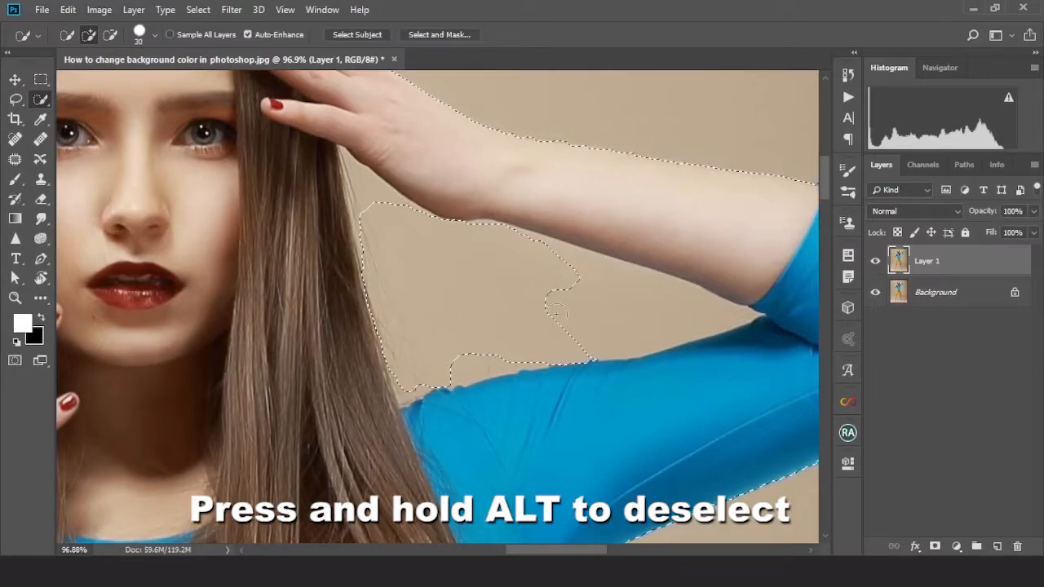
key("alt")
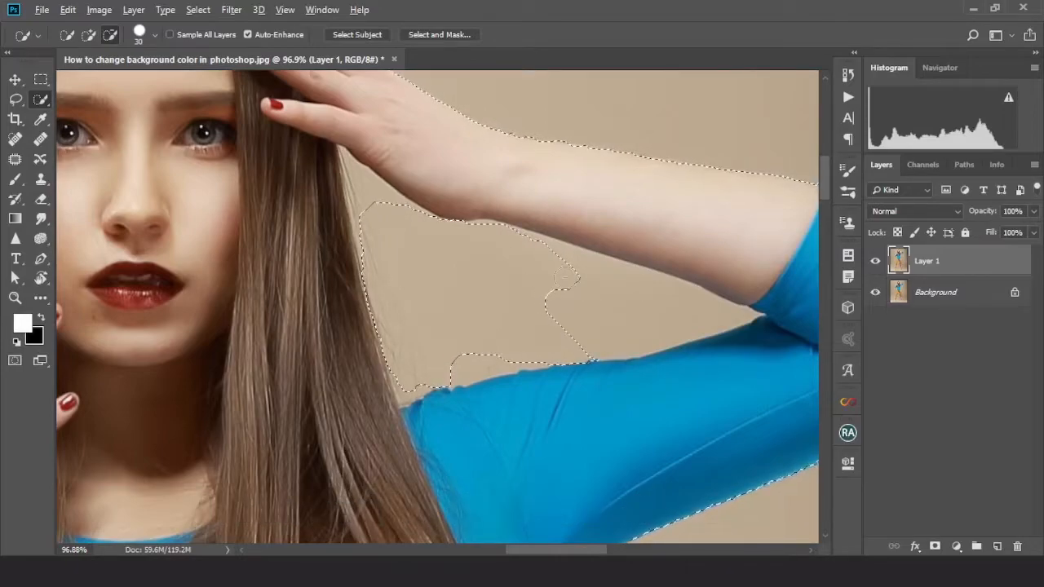
left_click_drag(599, 301, 659, 305)
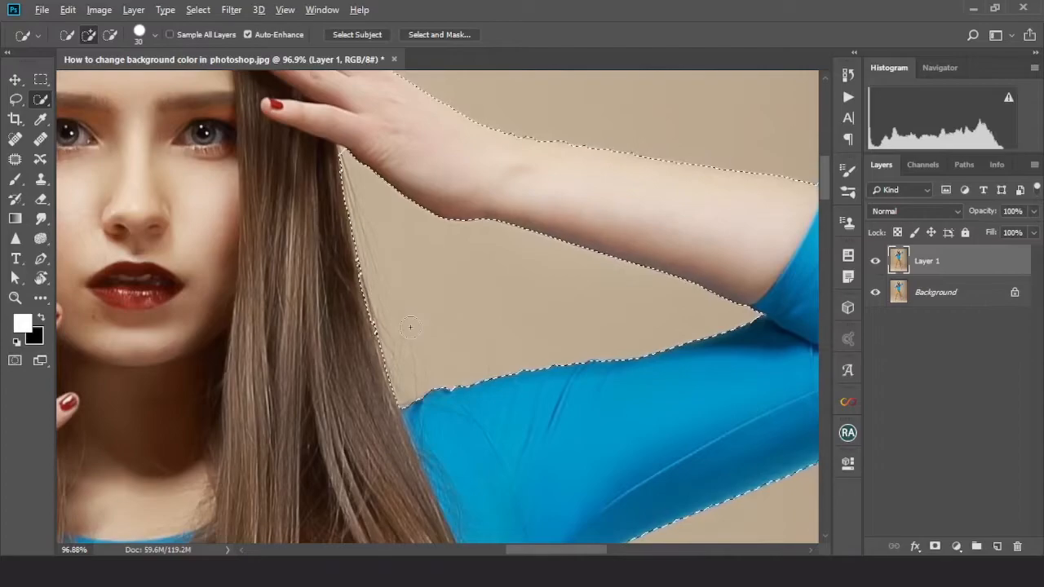
Refine the selection around the raised hand with a 10 px brush, adding the fingertip nail and removing background between fingers
scroll(411, 327, "down", 3)
scroll(410, 327, "down", 4)
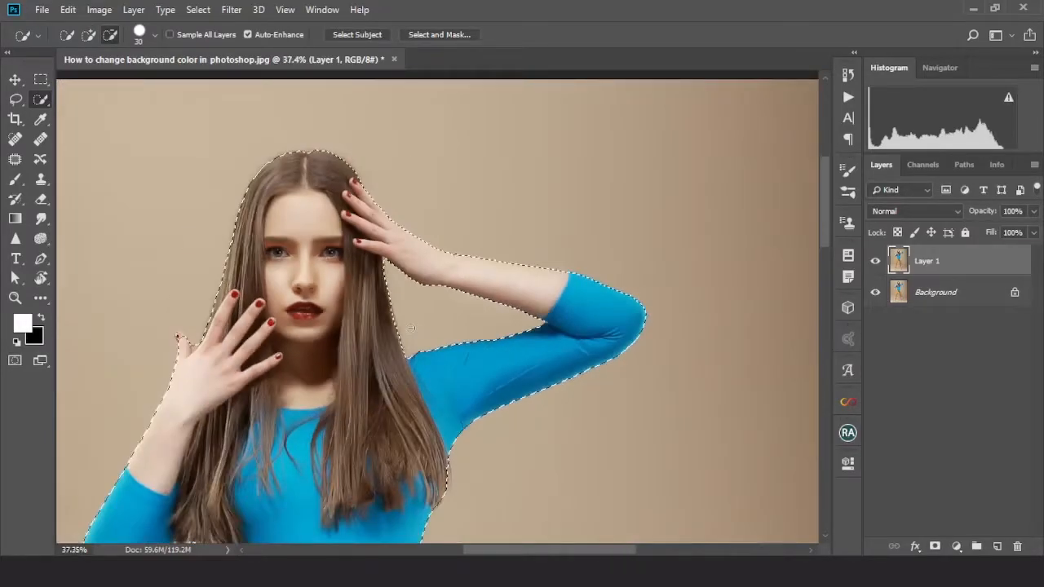
scroll(410, 327, "down", 2)
scroll(262, 335, "up", 4)
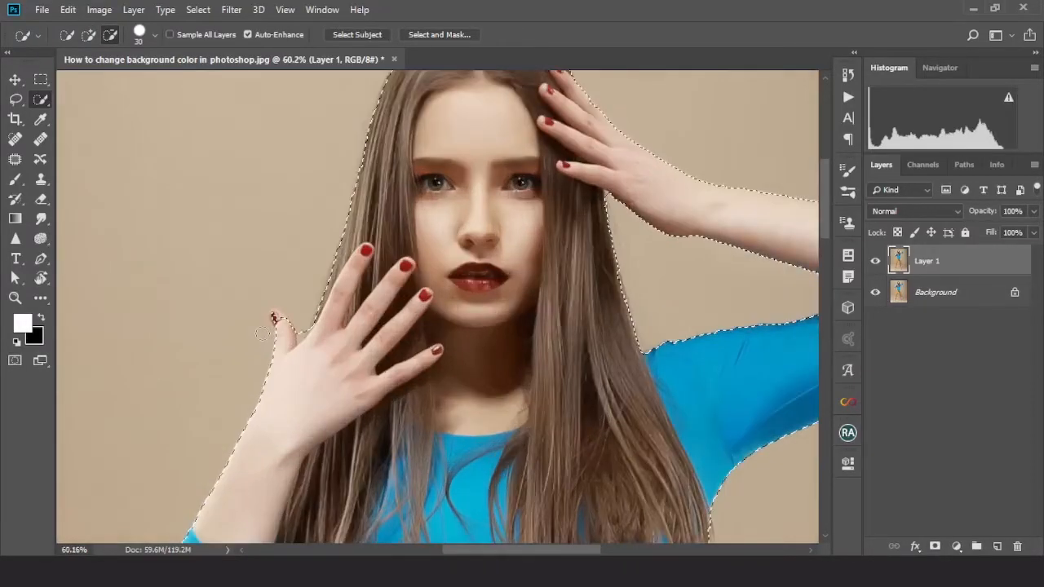
scroll(263, 335, "up", 4)
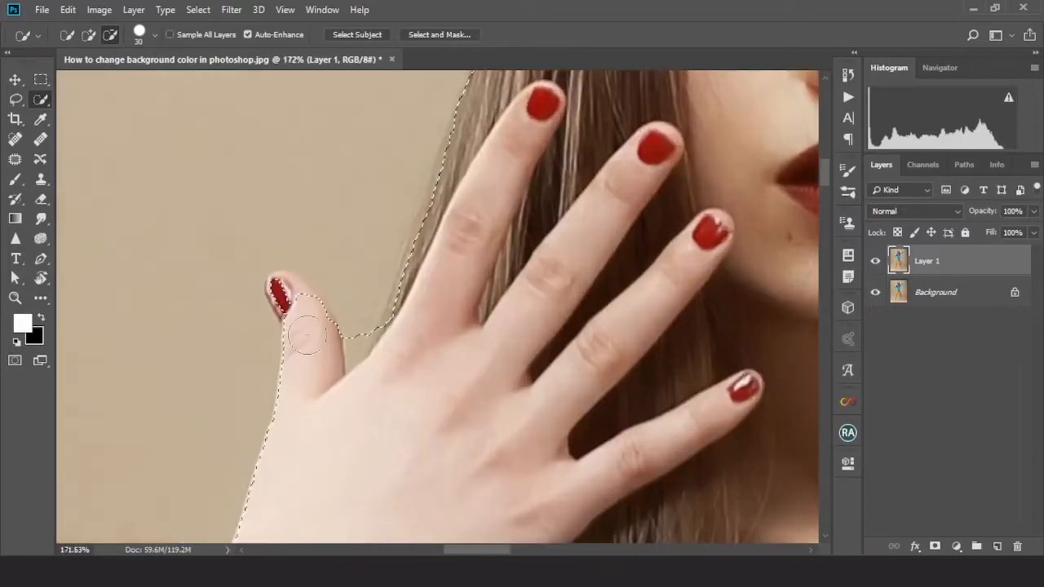
key("bracketleft")
key("bracketleft")
key("bracketleft")
key("bracketleft")
scroll(306, 334, "up", 2)
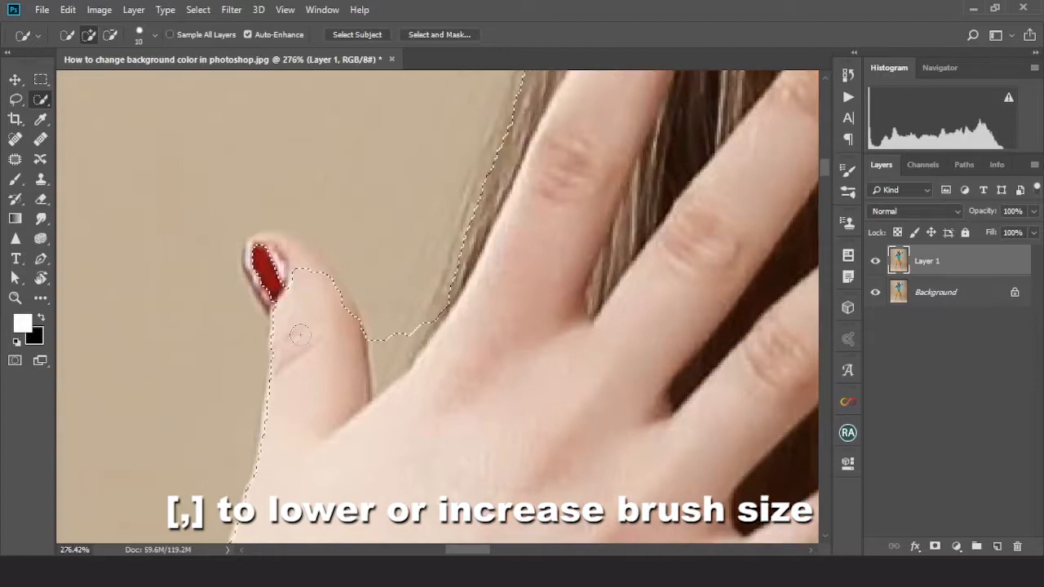
left_click(272, 274, "alt")
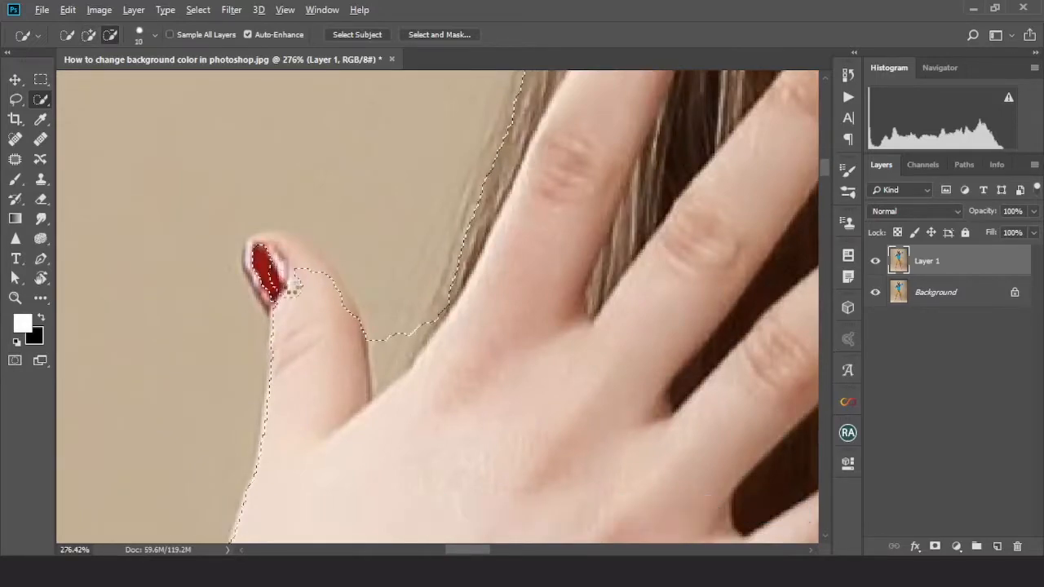
left_click(293, 301)
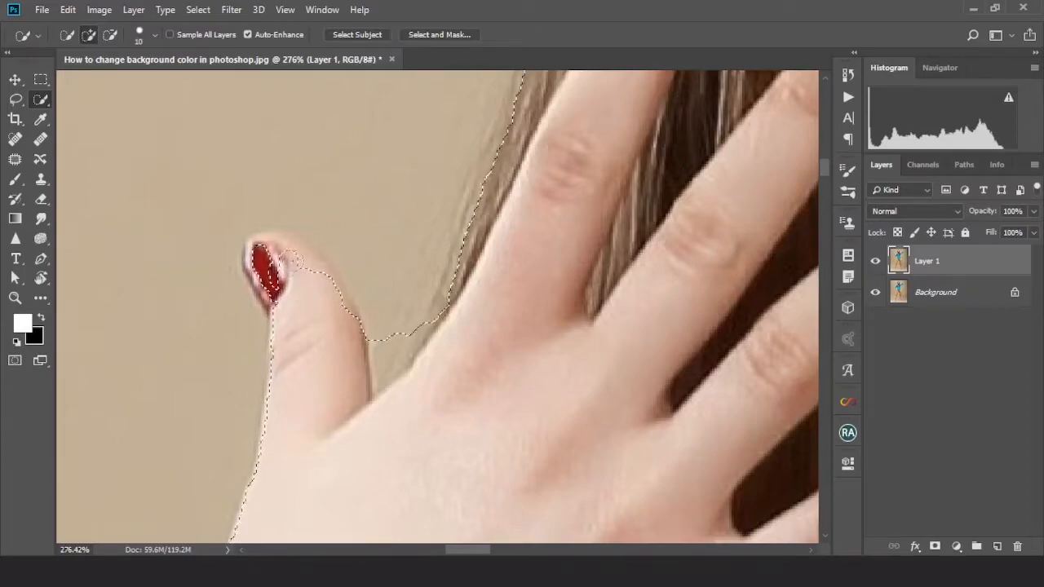
left_click_drag(292, 258, 310, 273)
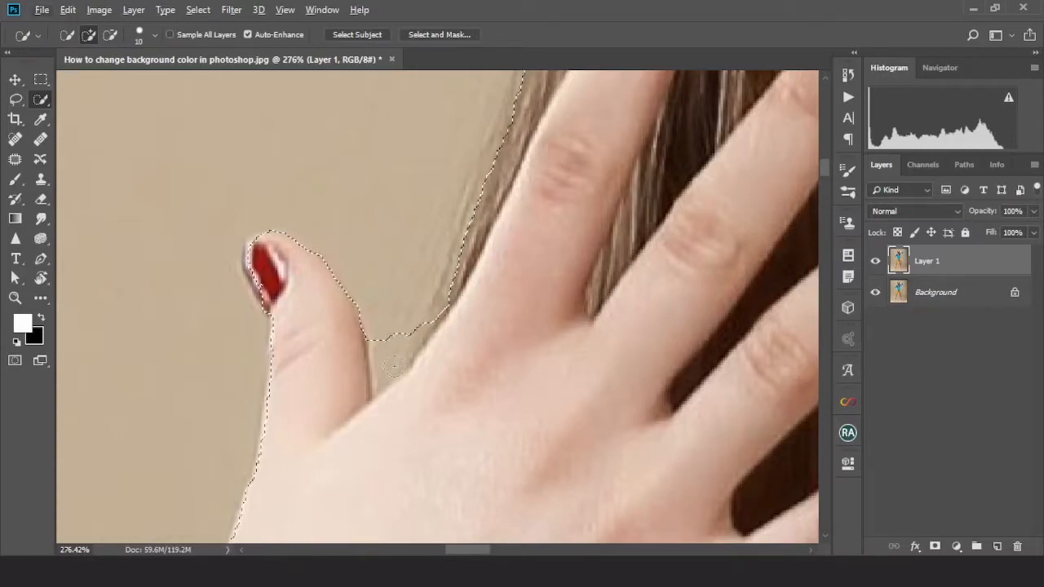
key("alt")
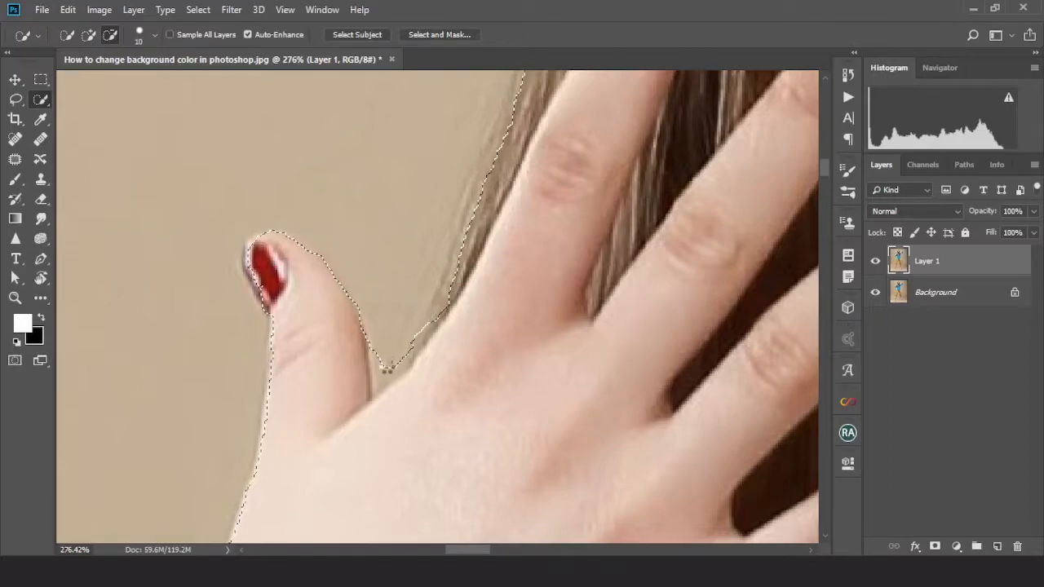
left_click_drag(388, 368, 387, 374)
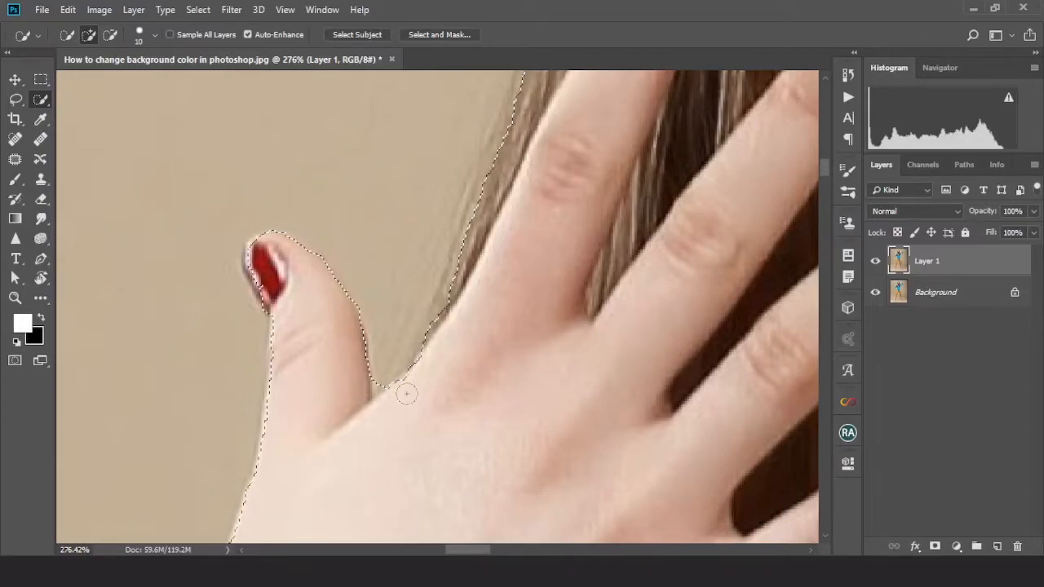
Open the selection in Select and Mask
key("ctrl+0")
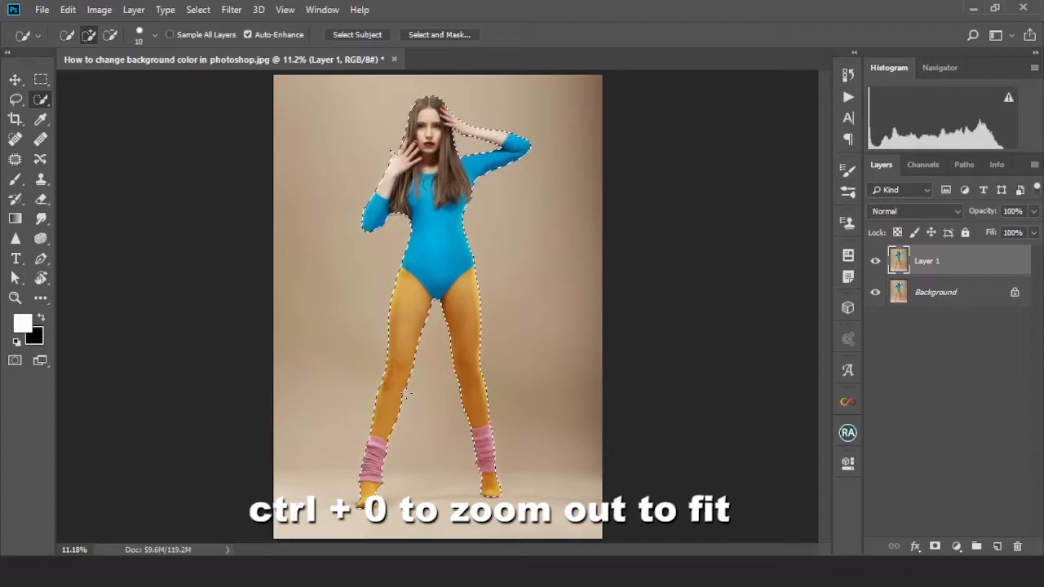
scroll(433, 226, "up", 4)
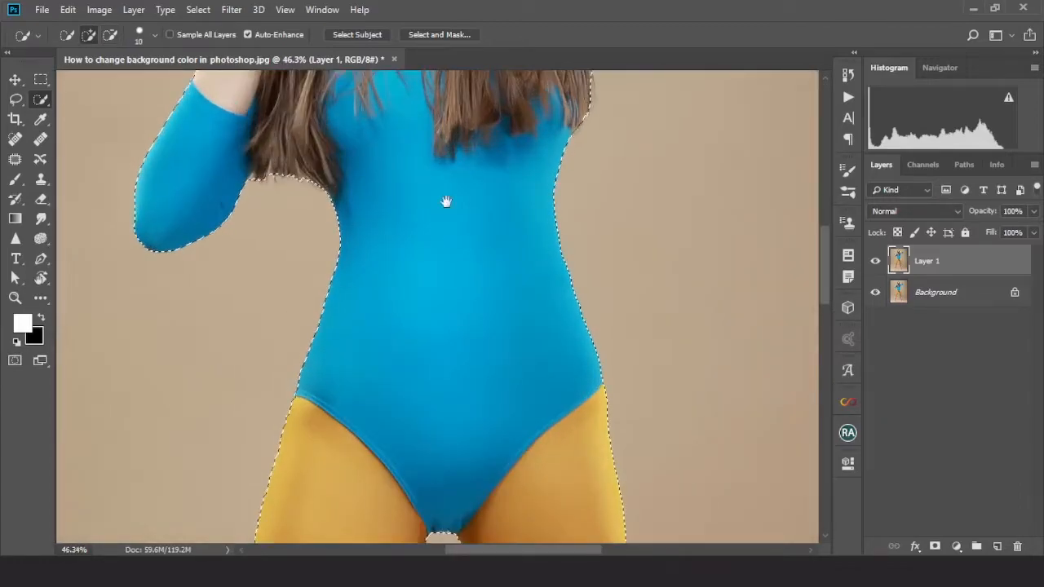
left_click_drag(446, 202, 419, 427)
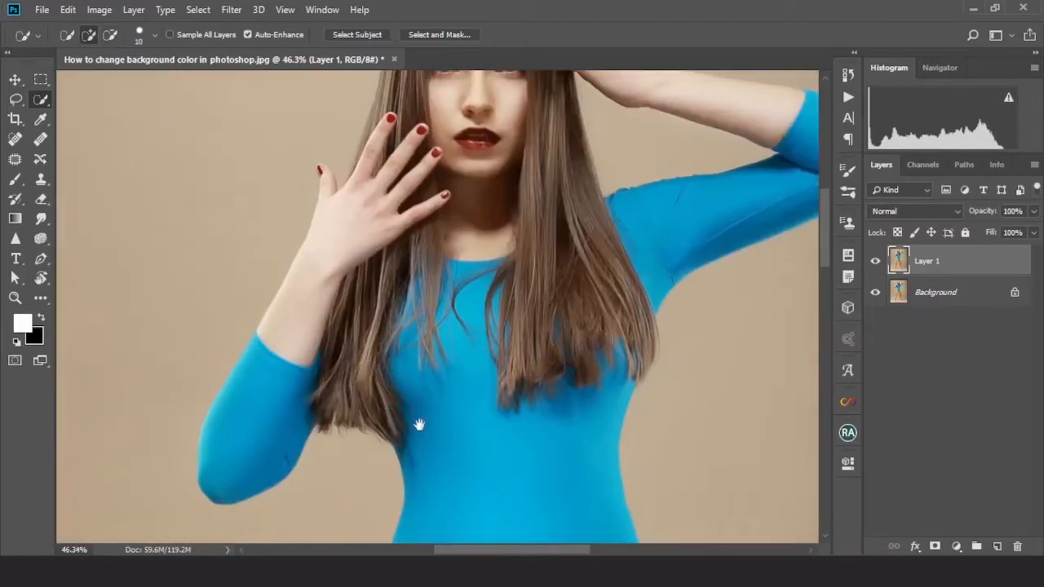
scroll(432, 433, "up", 2)
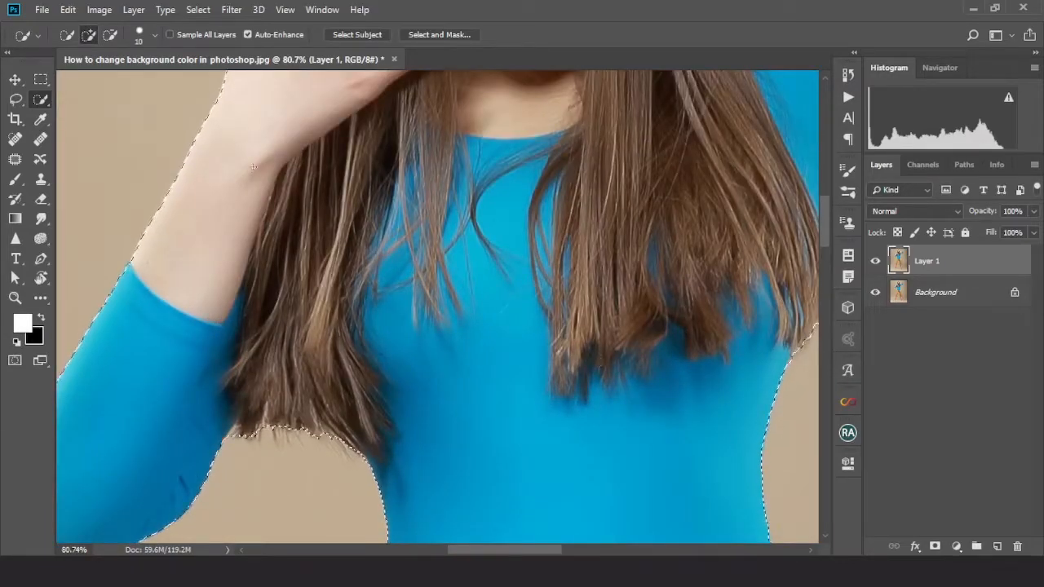
left_click(435, 34)
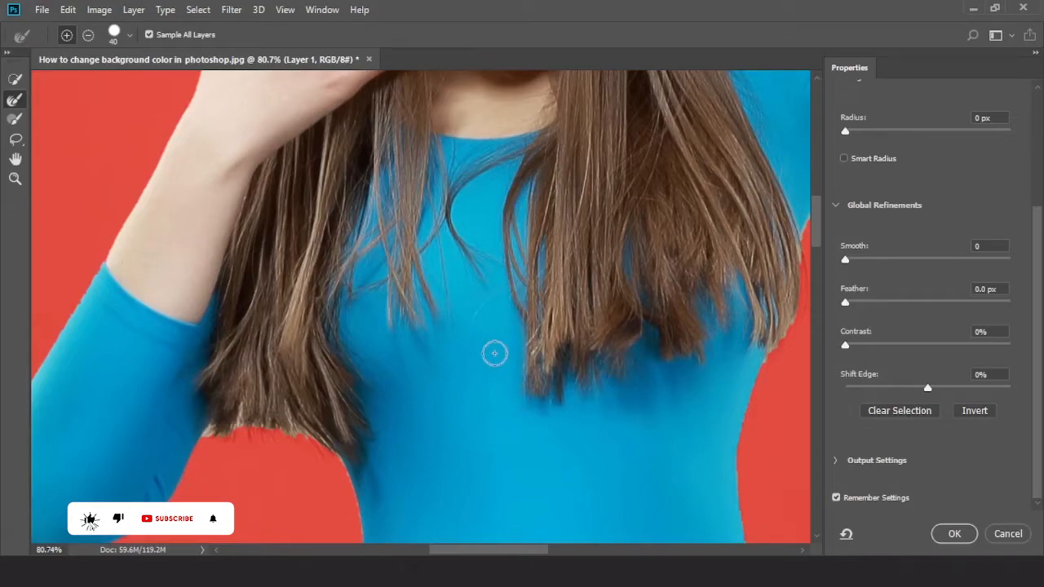
Brush along the lower edge of the hair with the Refine Edge Brush at size 25
key("ctrl+0")
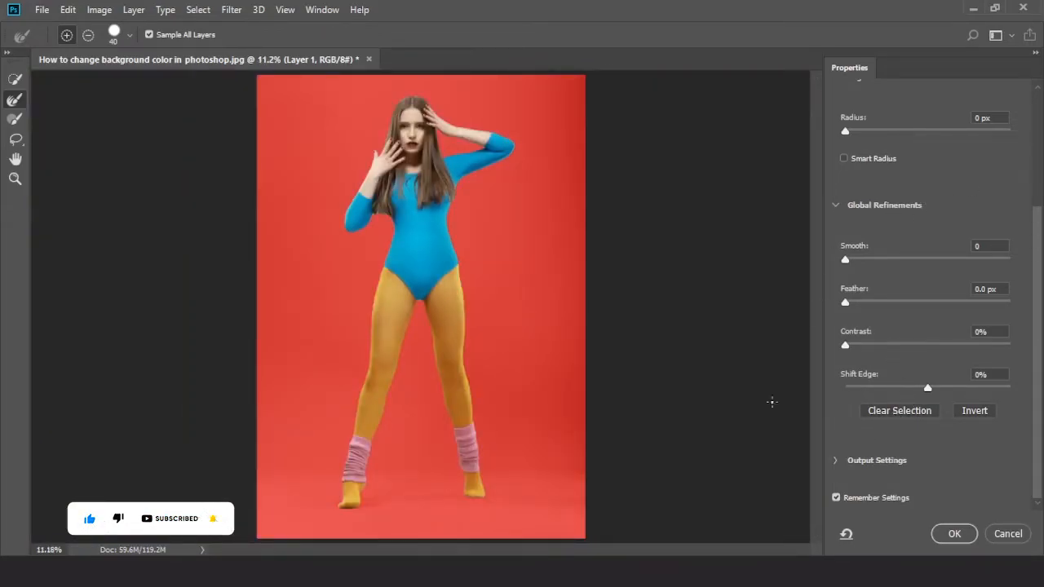
scroll(365, 213, "up", 1)
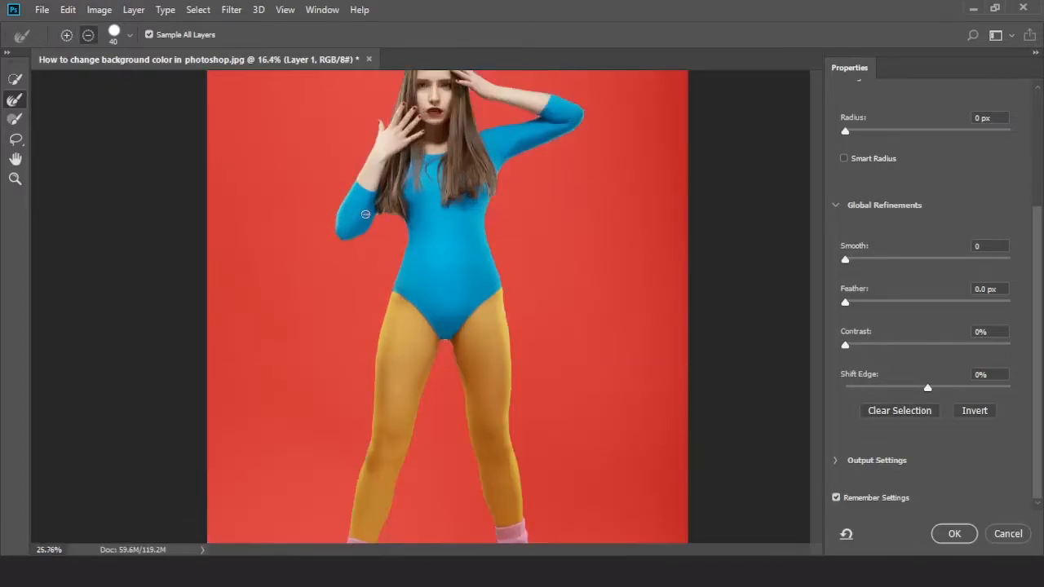
scroll(365, 214, "up", 3)
scroll(365, 214, "up", 2)
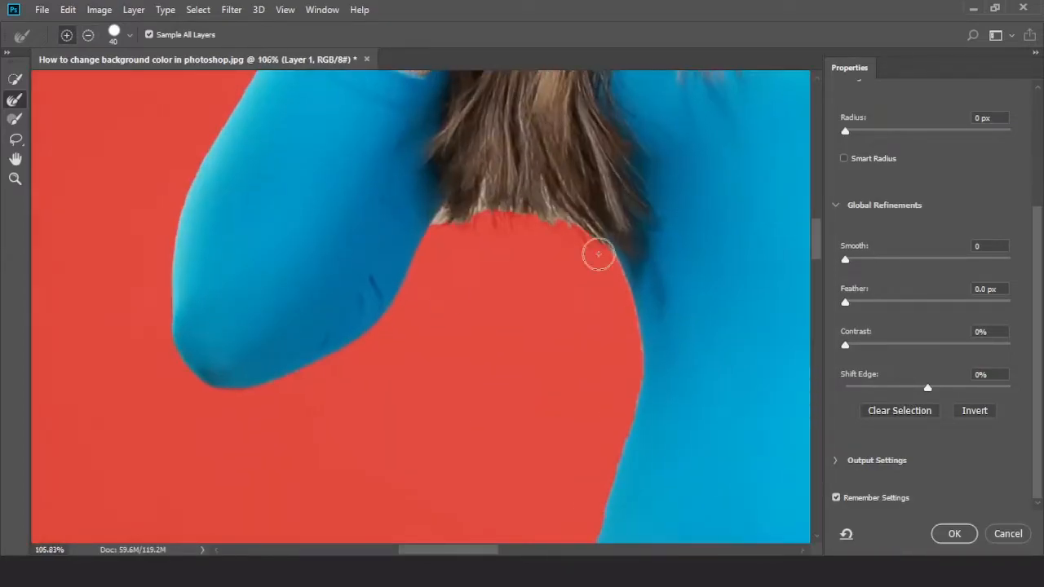
mouse_move(589, 221)
left_mouse_down()
mouse_move(539, 340)
mouse_move(487, 347)
left_mouse_up()
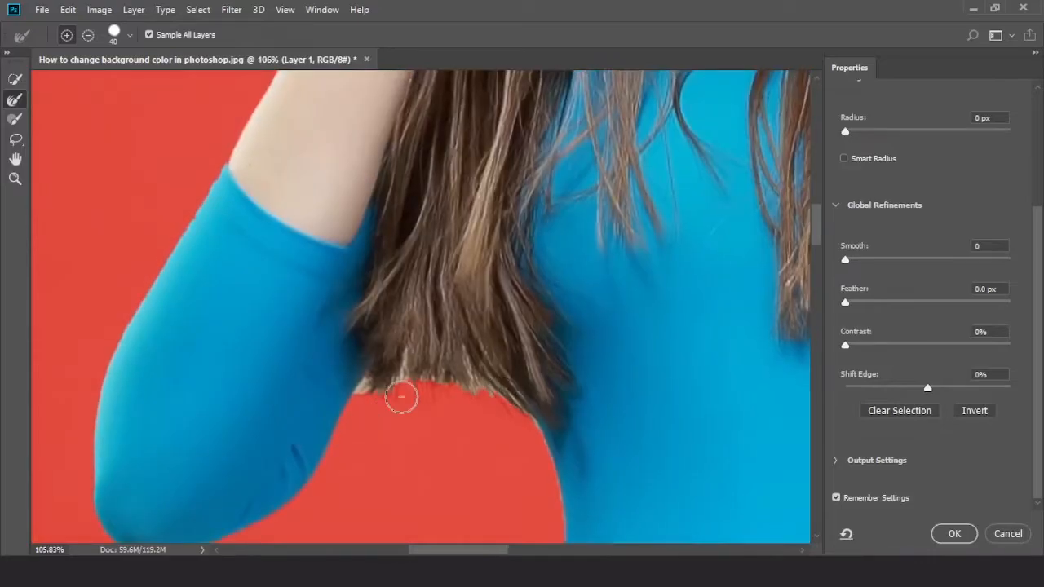
scroll(400, 397, "up", 3)
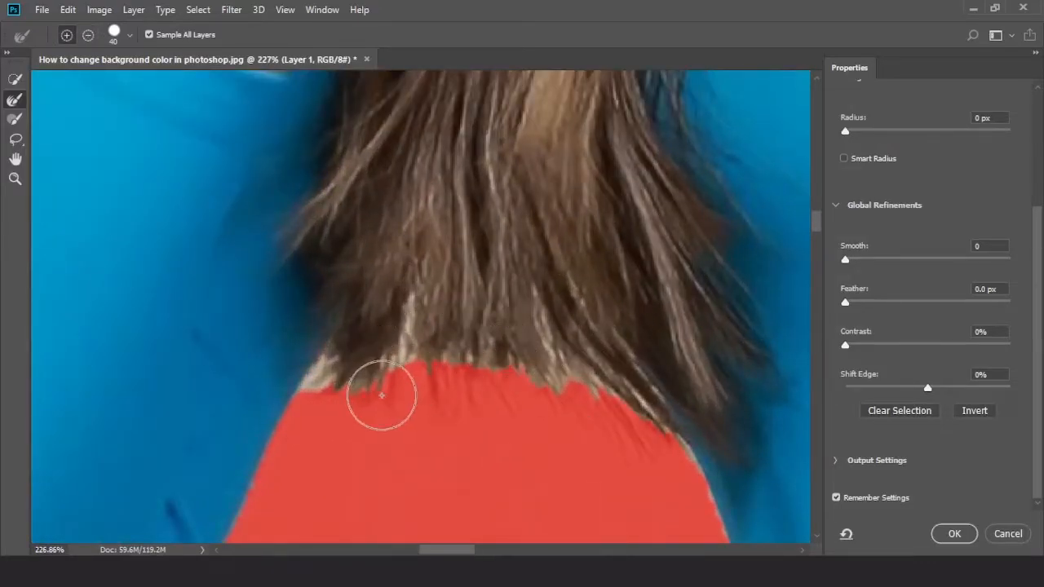
key("bracketleft")
key("bracketleft")
key("bracketleft")
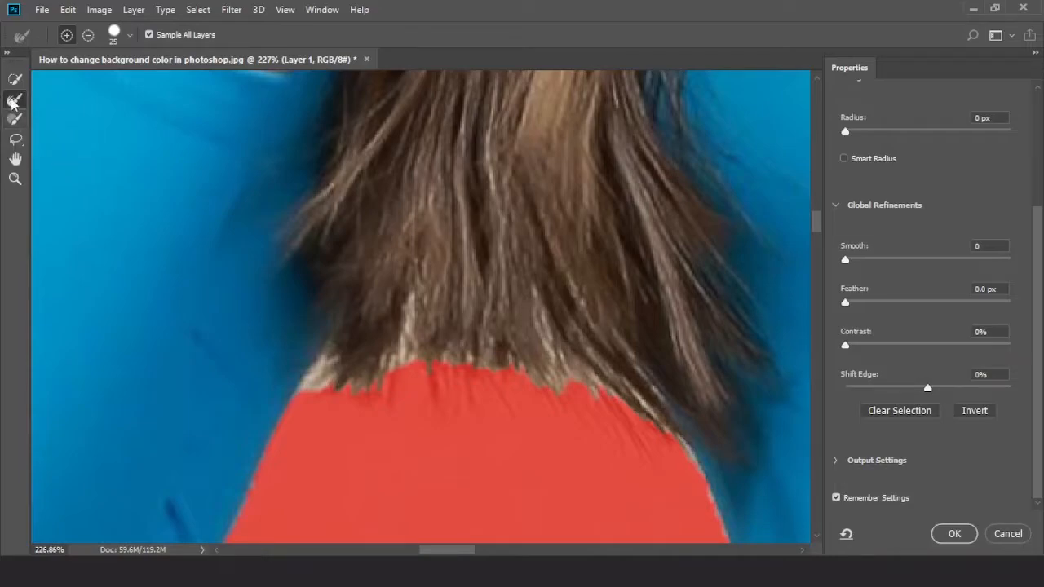
mouse_move(313, 398)
left_mouse_down()
mouse_move(347, 365)
mouse_move(376, 386)
mouse_move(408, 350)
mouse_move(519, 366)
mouse_move(565, 385)
mouse_move(610, 378)
mouse_move(681, 439)
mouse_move(702, 498)
left_mouse_up()
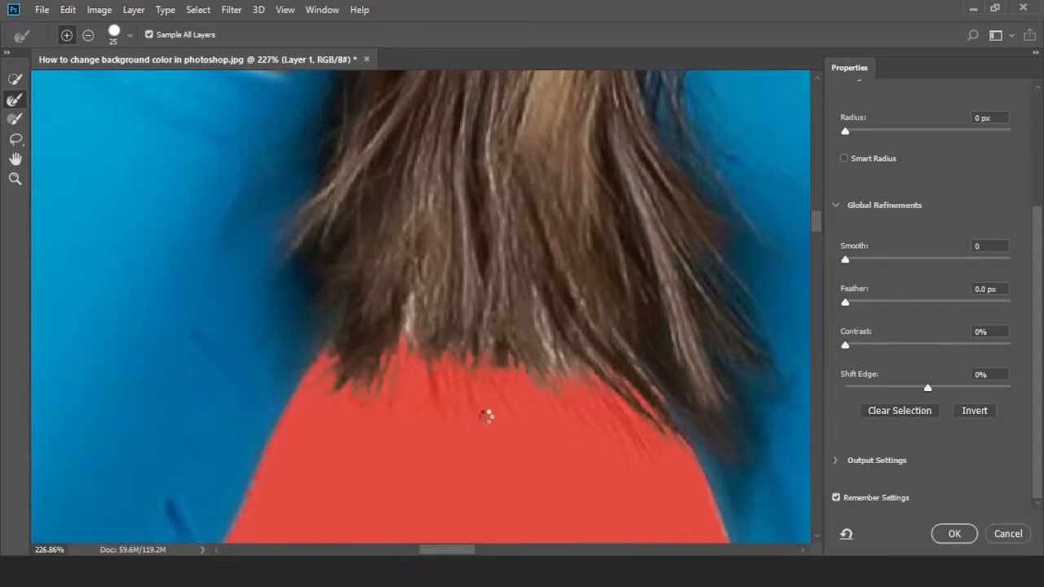
scroll(486, 413, "down", 5)
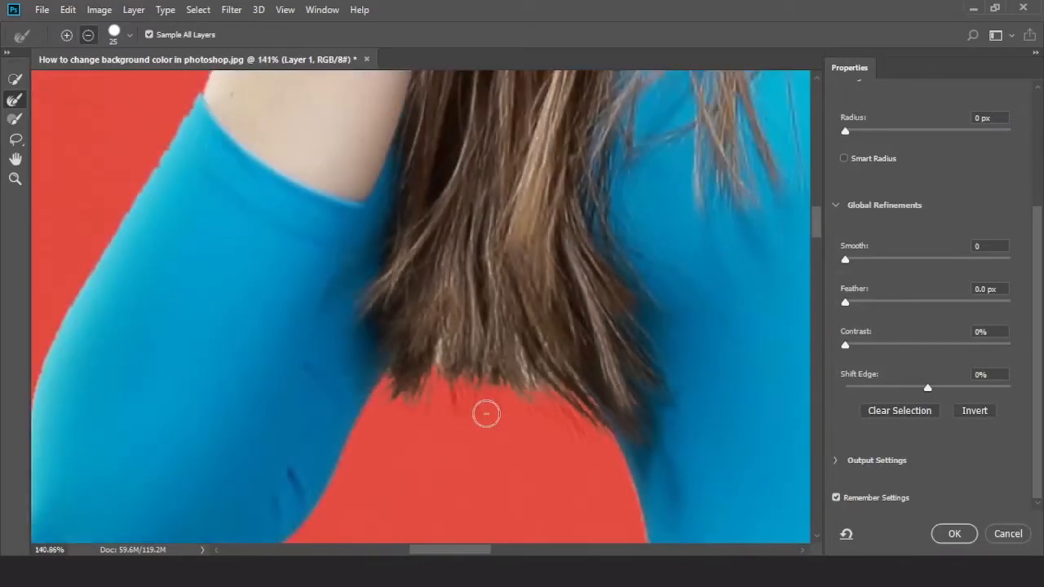
Touch up the hair tips with a 15 px Refine Edge Brush and apply the Select and Mask refinement
scroll(486, 413, "up", 3)
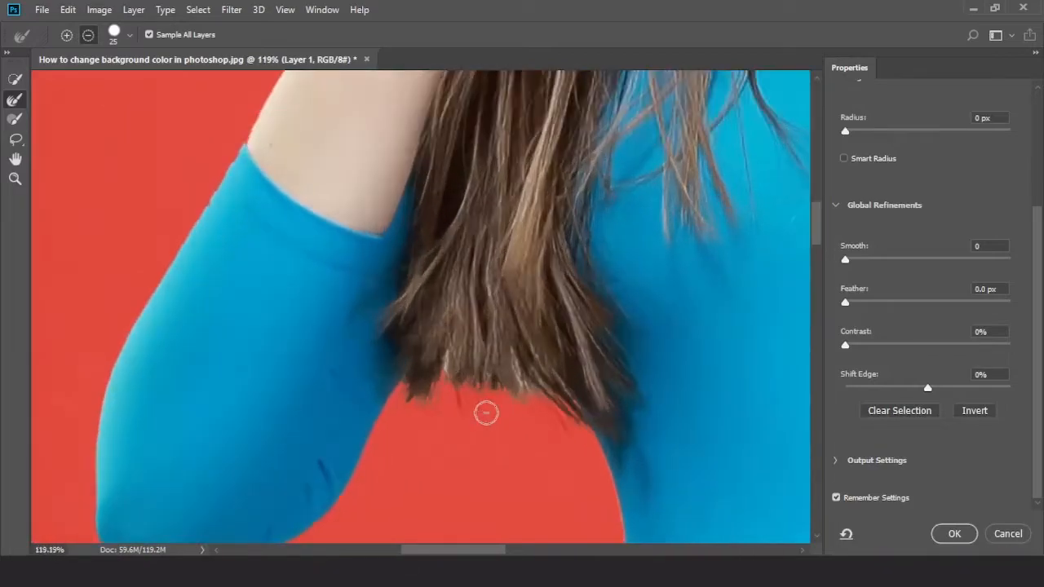
key("bracketleft")
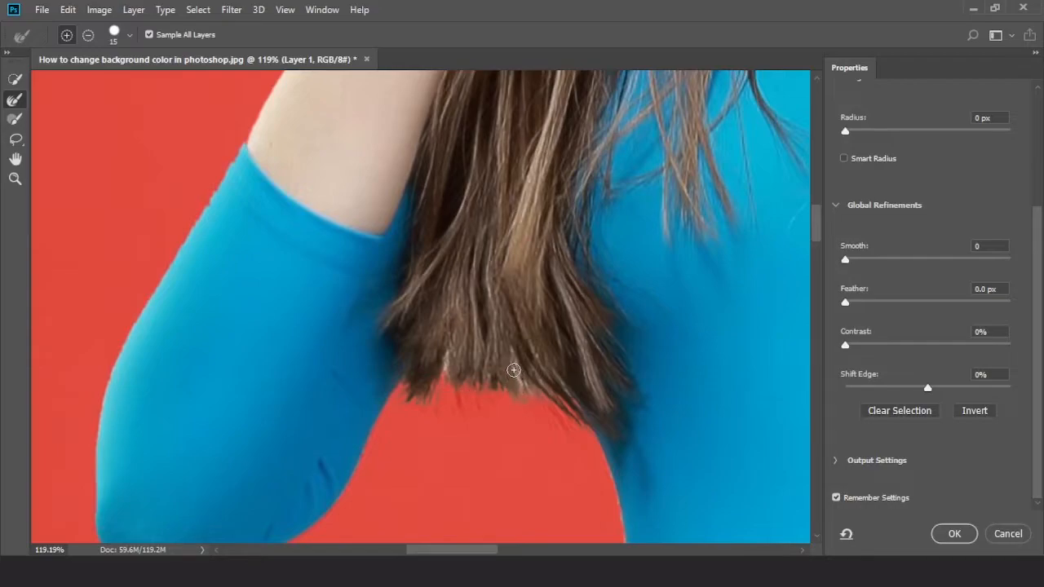
left_click_drag(514, 370, 513, 365)
key("ctrl+0")
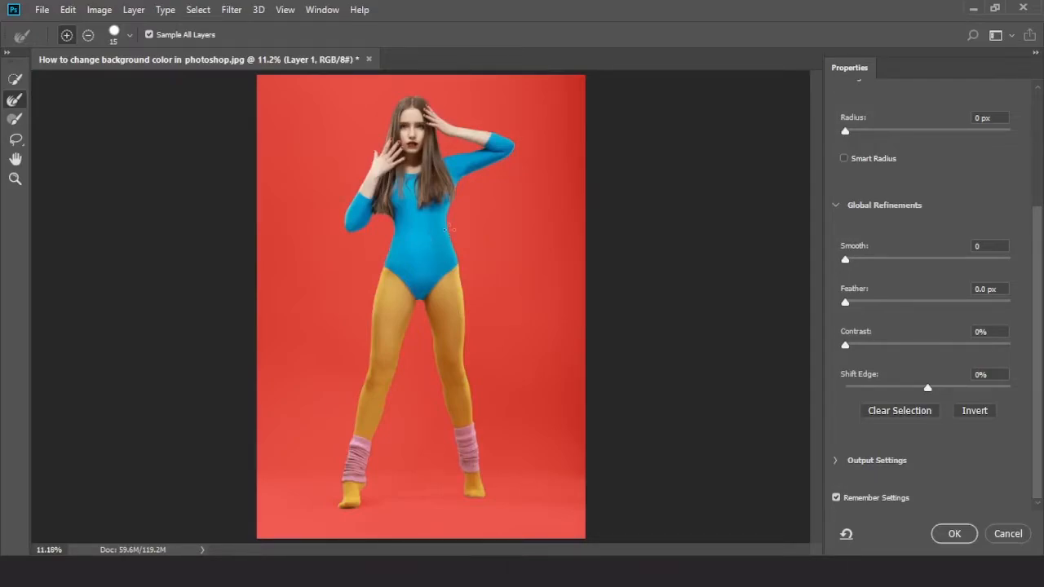
left_click(954, 534)
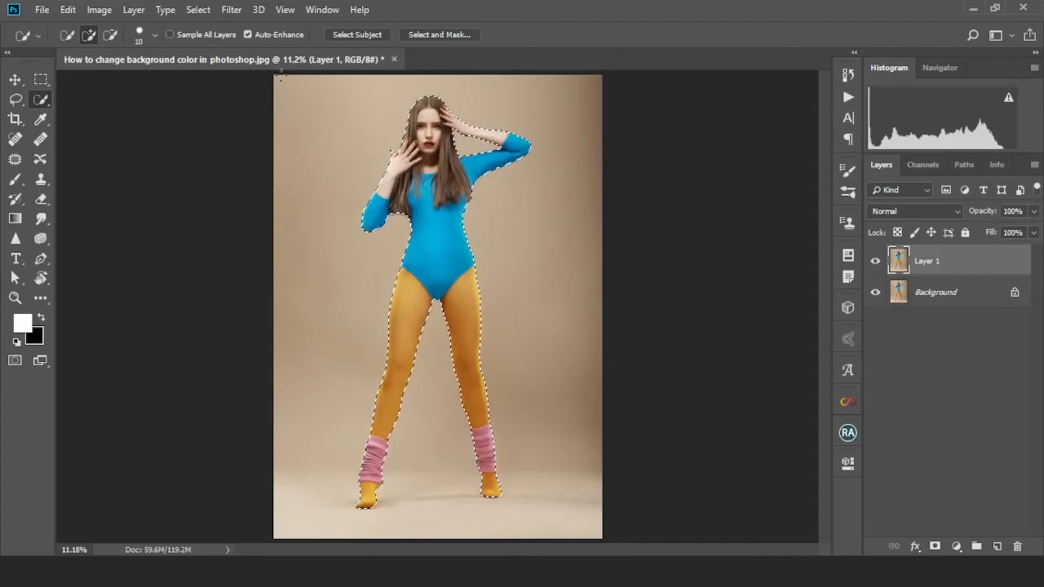
Invert the selection and add it as a layer mask on Layer 1
left_click(198, 10)
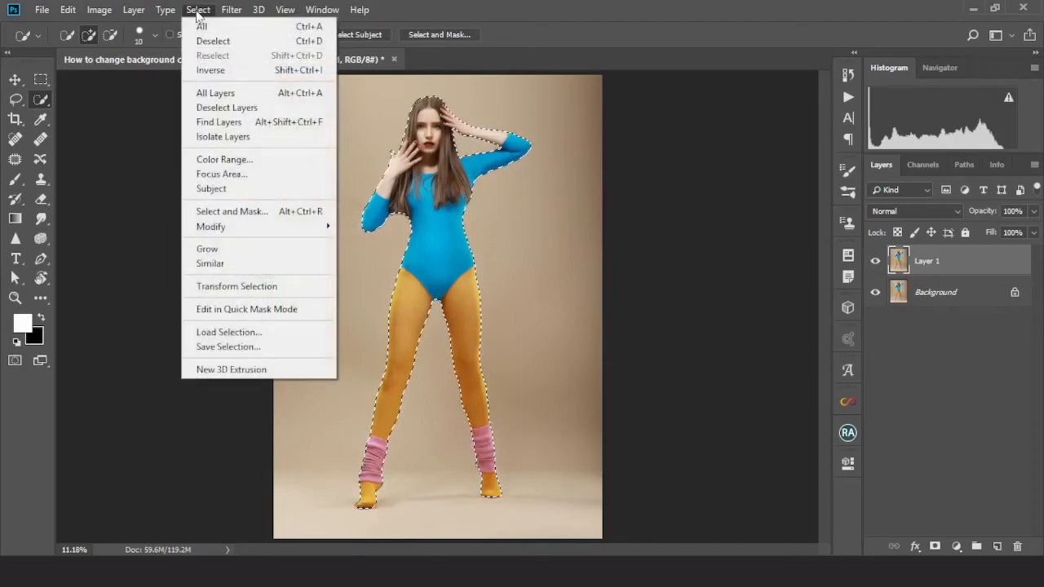
left_click(231, 77)
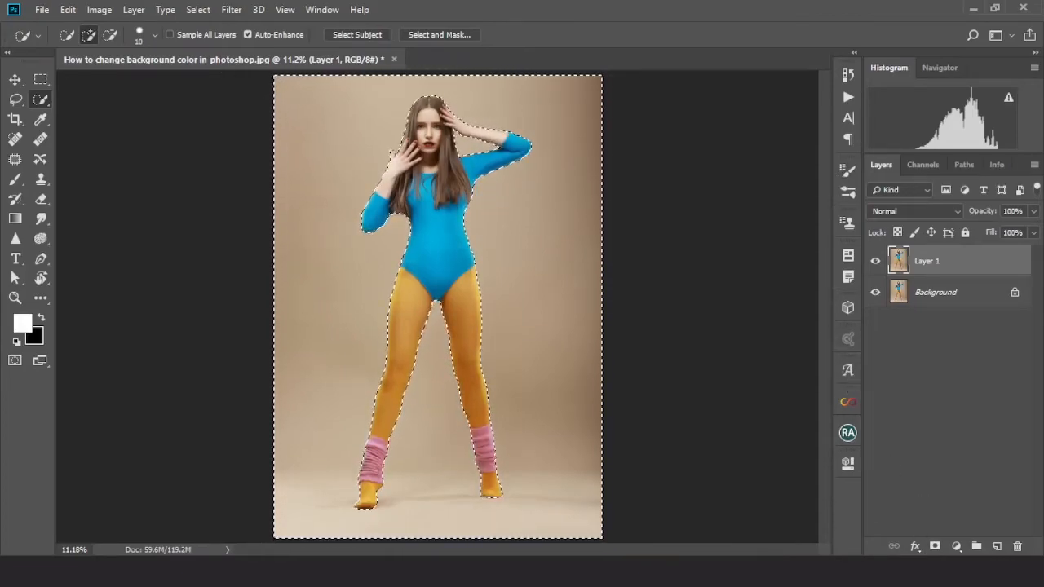
left_click(934, 547)
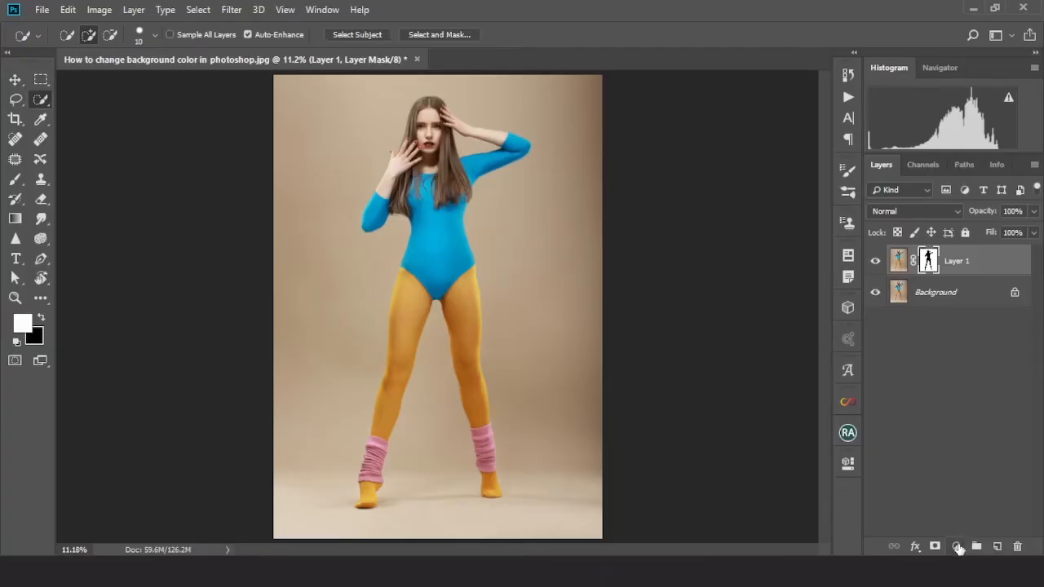
Add a Hue/Saturation adjustment layer and clip it to Layer 1
left_click(957, 546)
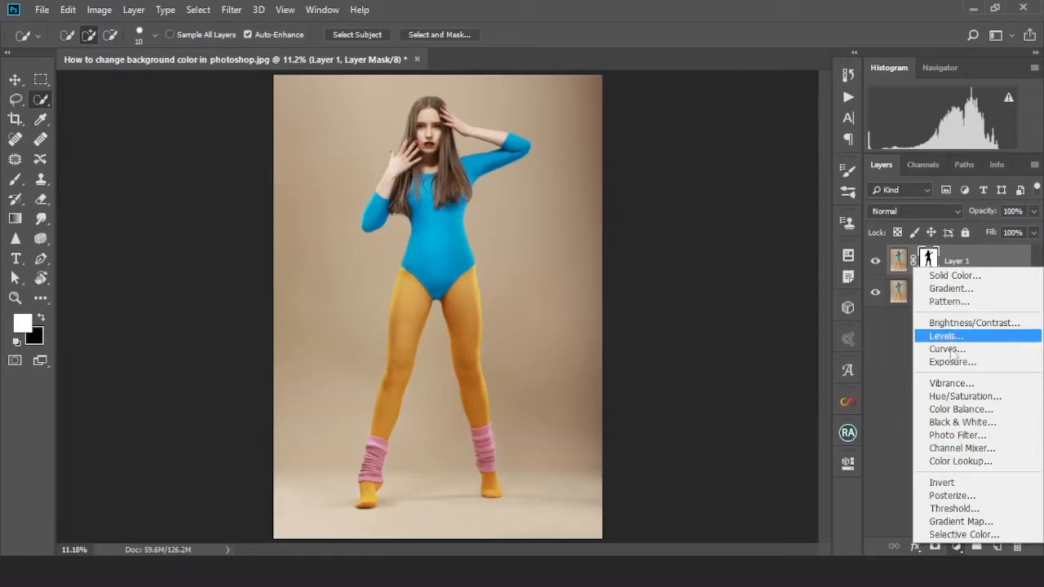
left_click(964, 397)
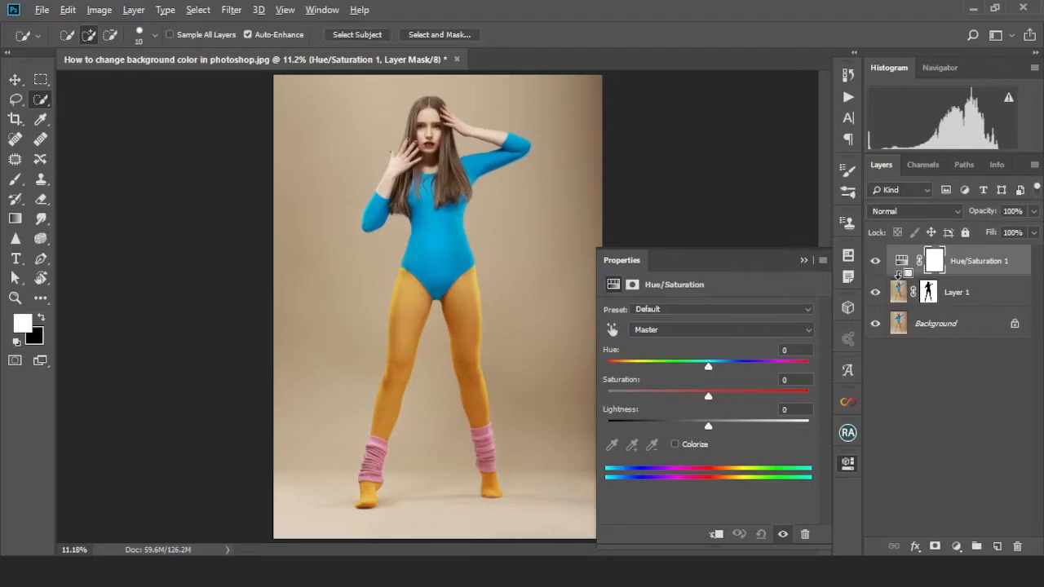
left_click(898, 274, "alt")
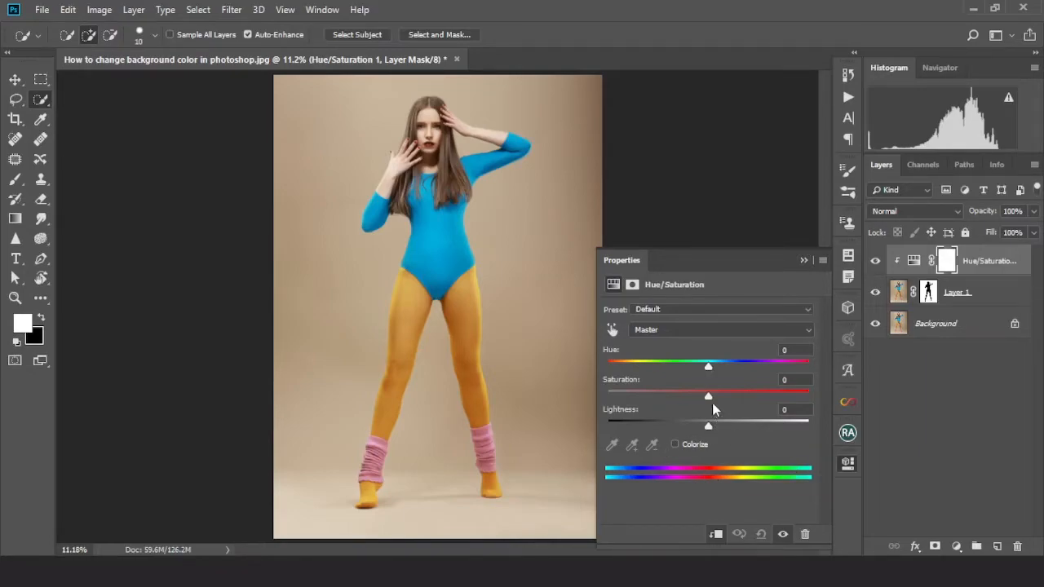
Set the Hue/Saturation saturation to +67 and the hue to +120 to recolour the background
left_click_drag(709, 402, 778, 398)
left_click_drag(707, 367, 648, 371)
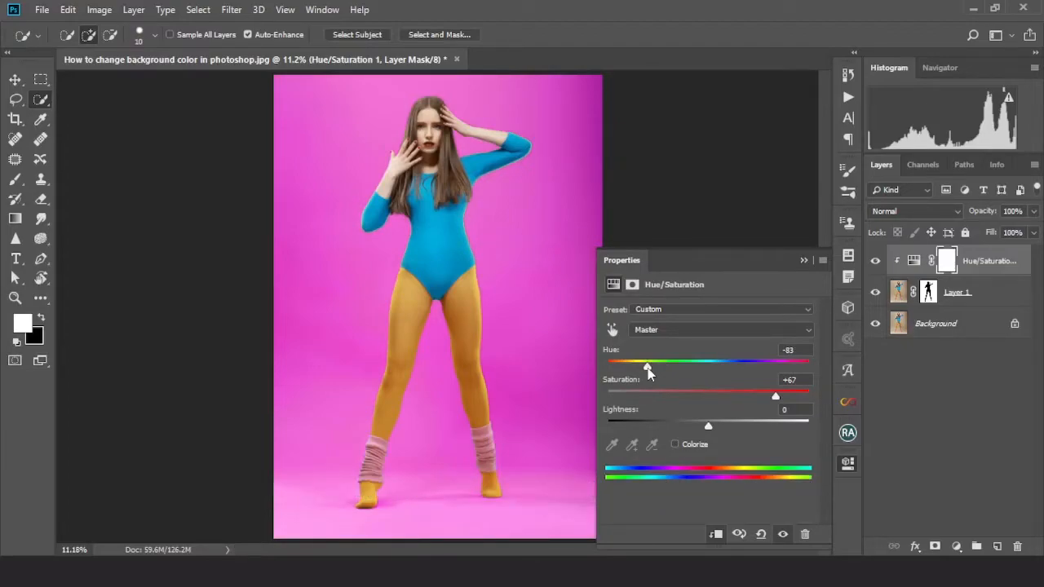
mouse_move(647, 369)
left_mouse_down()
mouse_move(690, 367)
mouse_move(616, 367)
mouse_move(658, 367)
left_mouse_up()
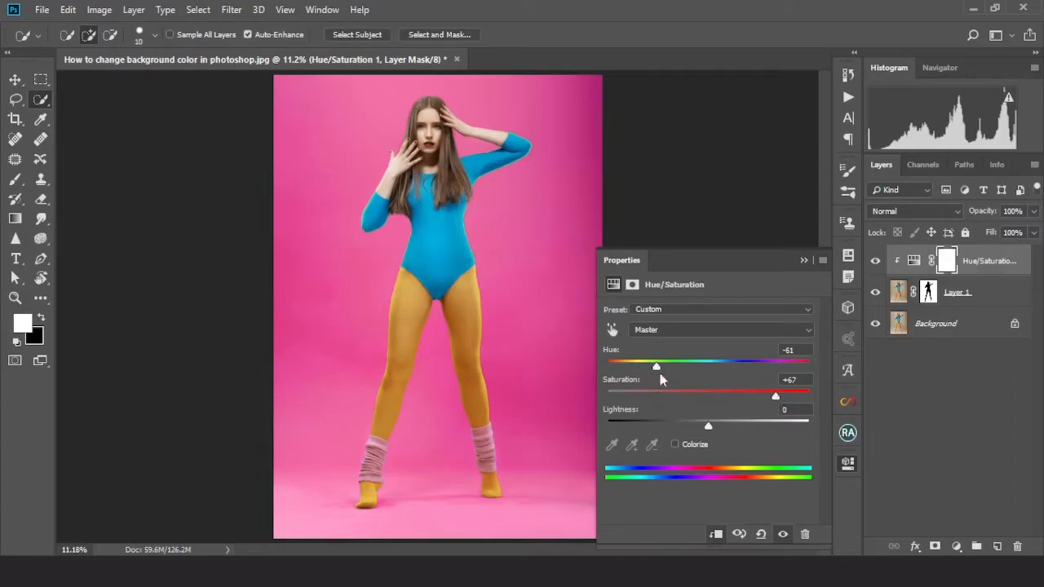
left_click_drag(657, 369, 784, 369)
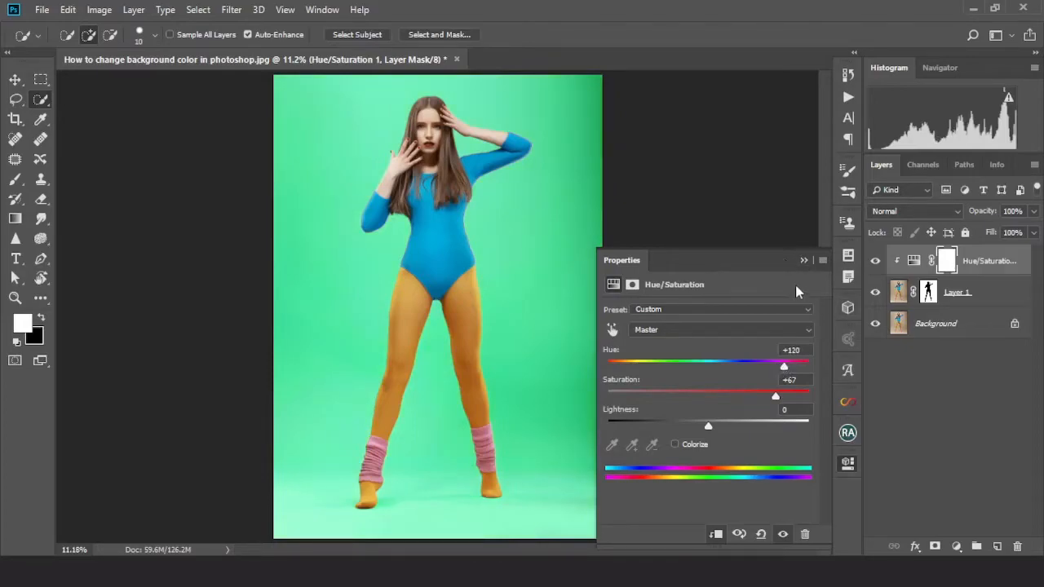
left_click(803, 261)
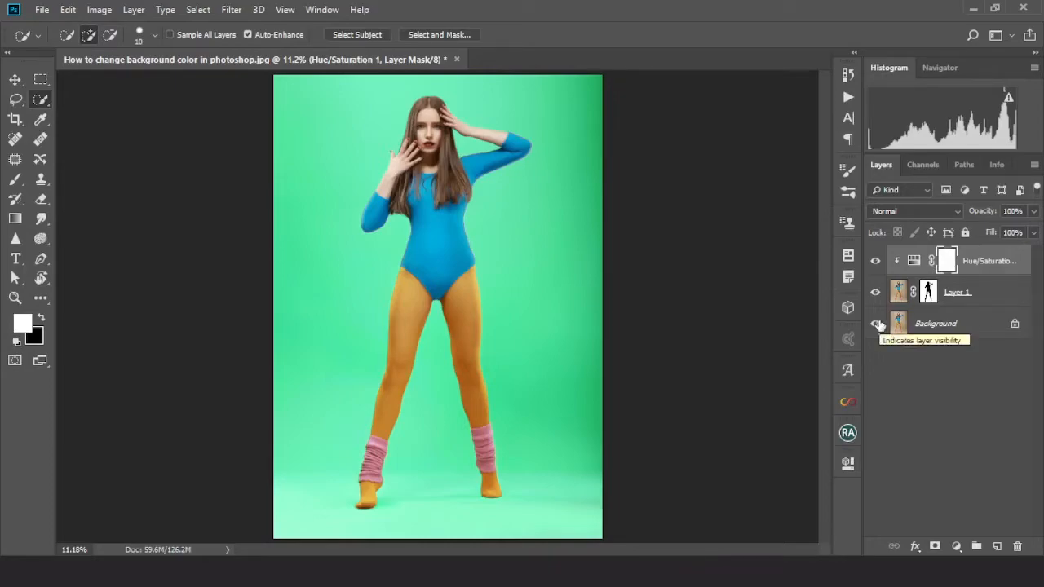
Add a Levels adjustment layer clipped above the Hue/Saturation layer
double_click(914, 261)
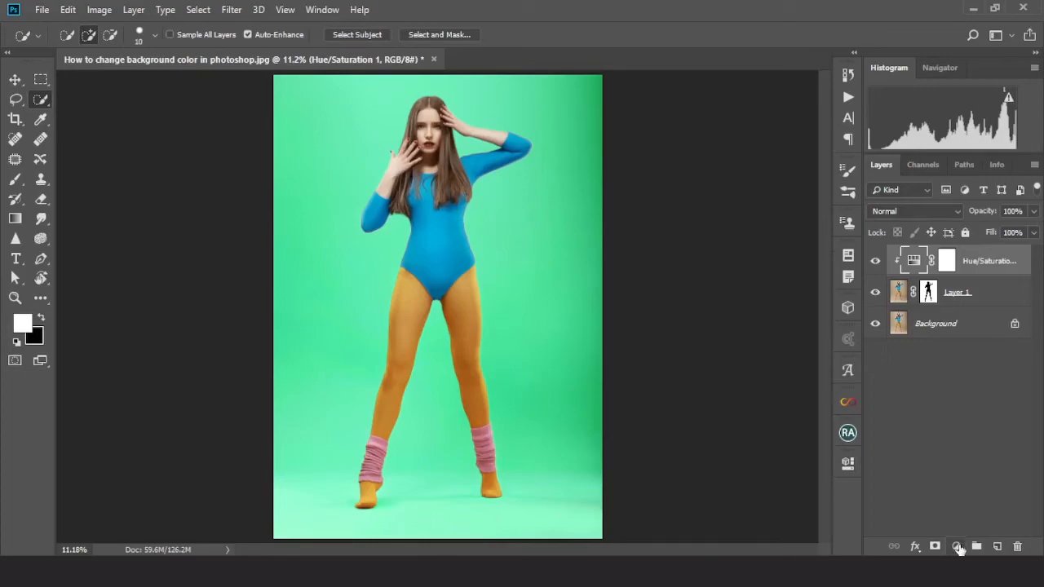
left_click(958, 547)
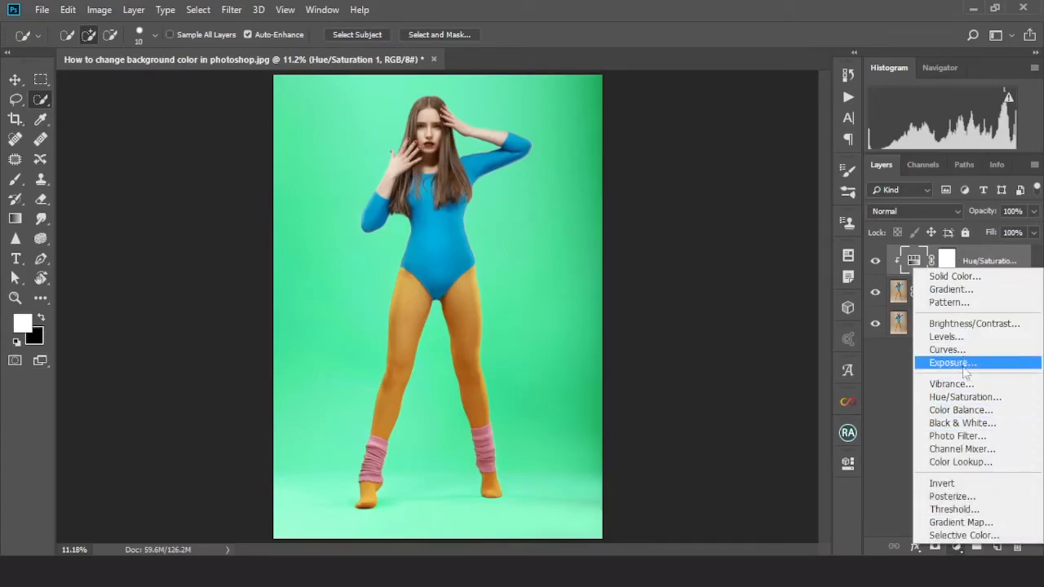
left_click(961, 338)
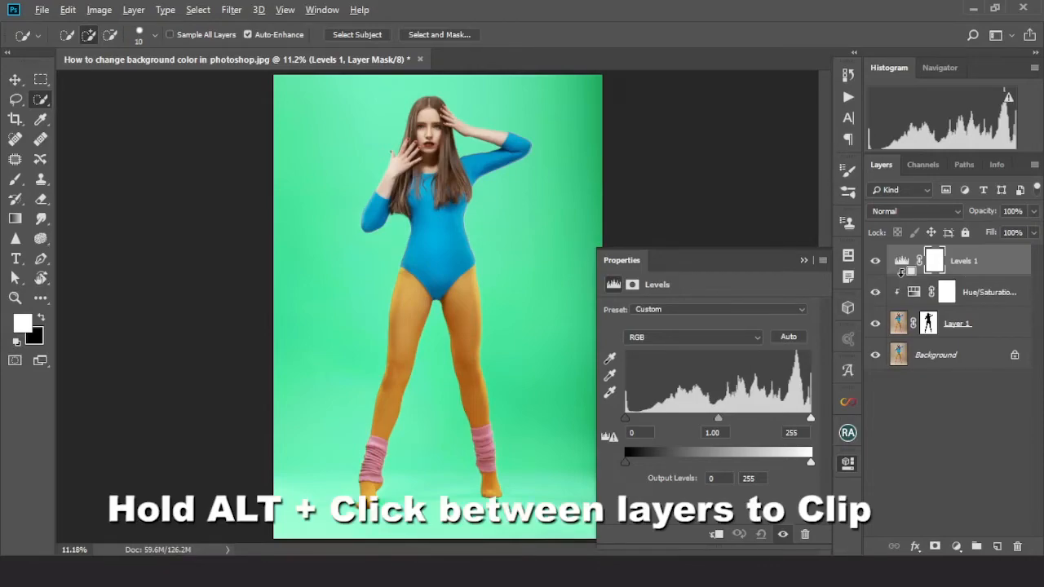
left_click(901, 275, "alt")
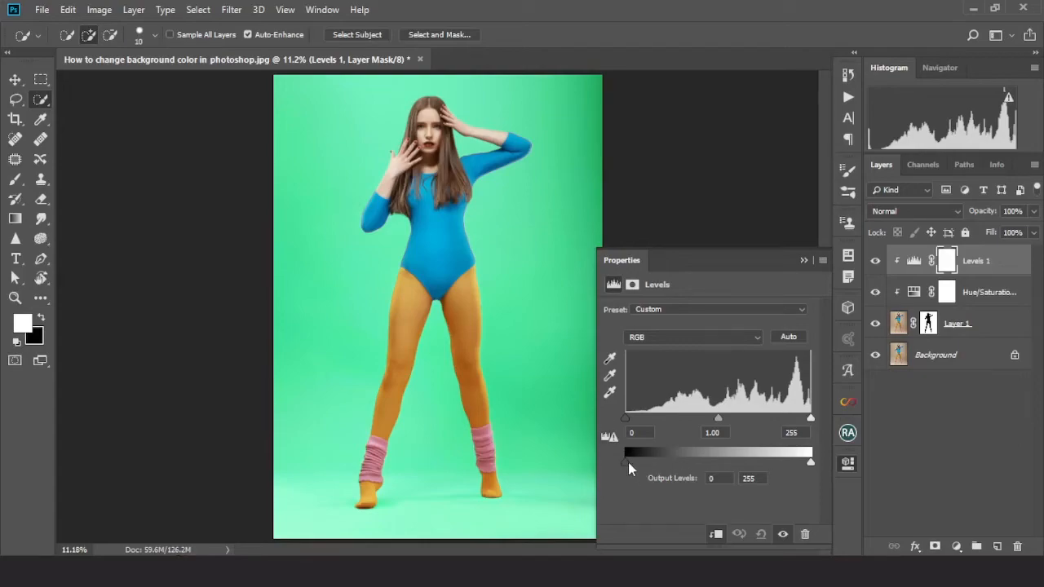
Lower the Levels output white point to 214, keeping the output black point at 0
left_click_drag(625, 462, 792, 465)
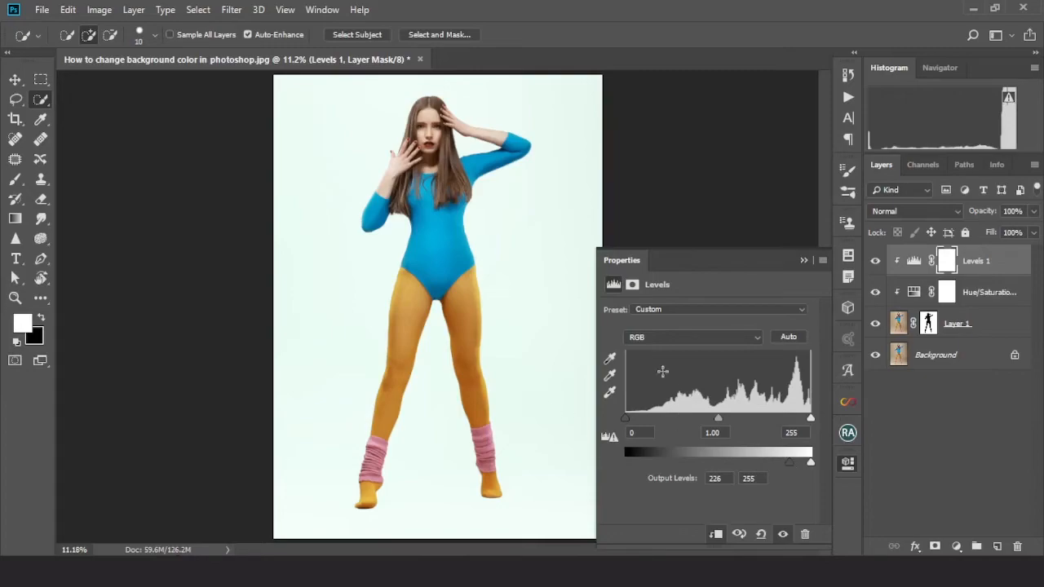
left_click_drag(791, 463, 603, 462)
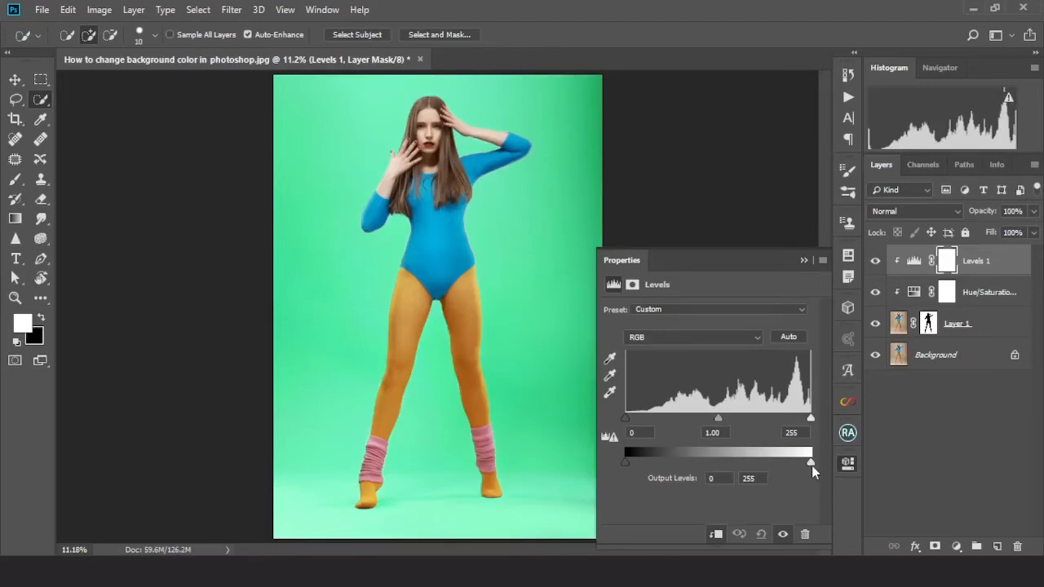
left_click_drag(811, 464, 758, 465)
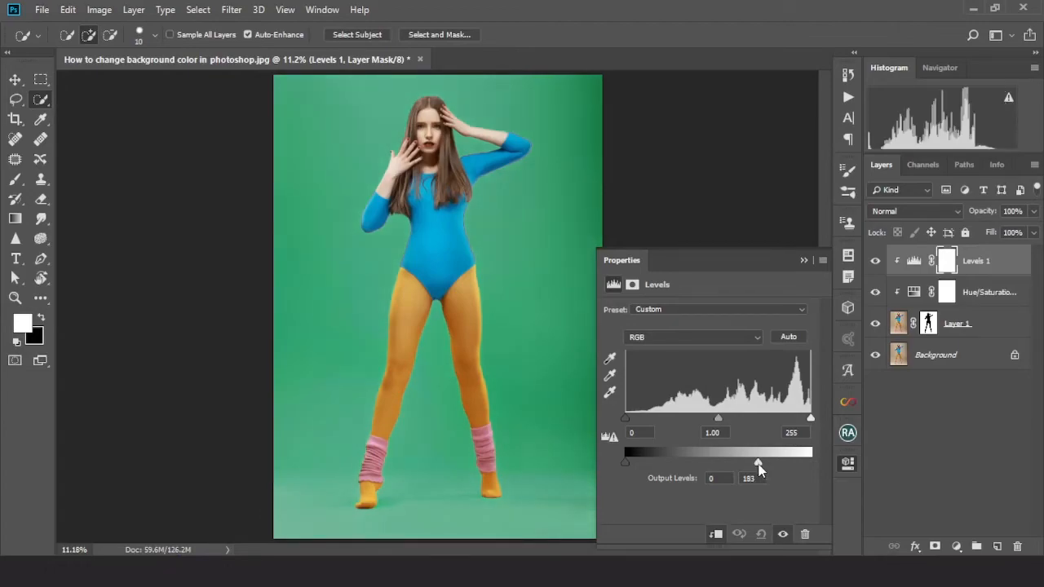
mouse_move(622, 420)
left_mouse_down()
mouse_move(681, 421)
mouse_move(625, 416)
left_mouse_up()
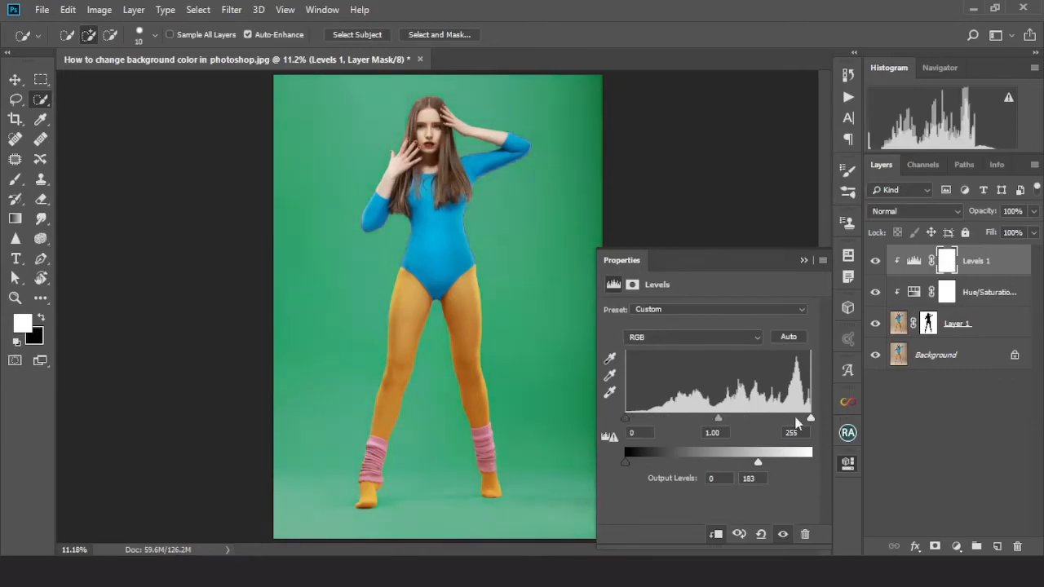
mouse_move(810, 418)
left_mouse_down()
mouse_move(792, 420)
mouse_move(810, 417)
left_mouse_up()
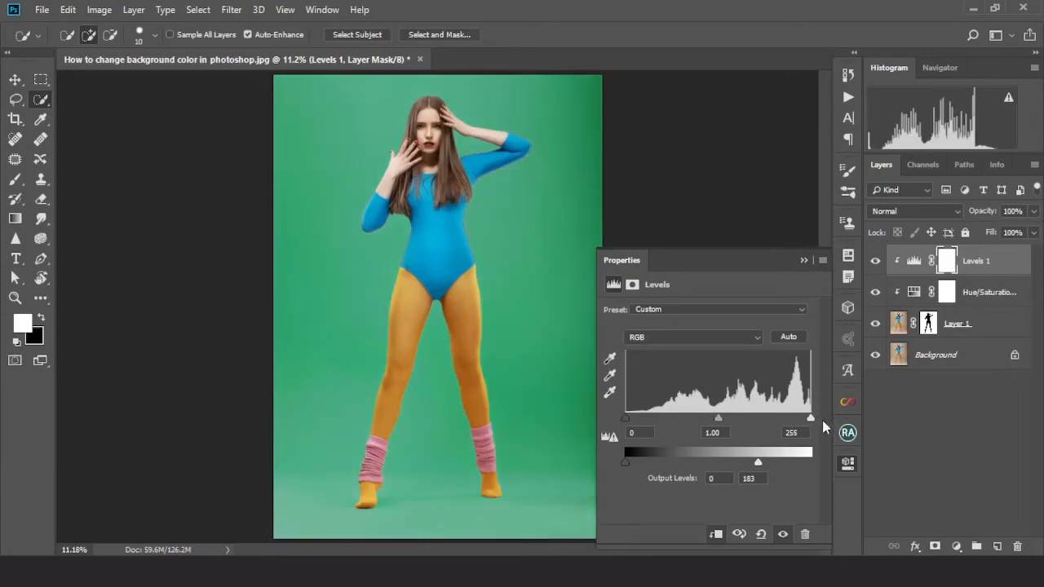
left_click_drag(759, 464, 786, 457)
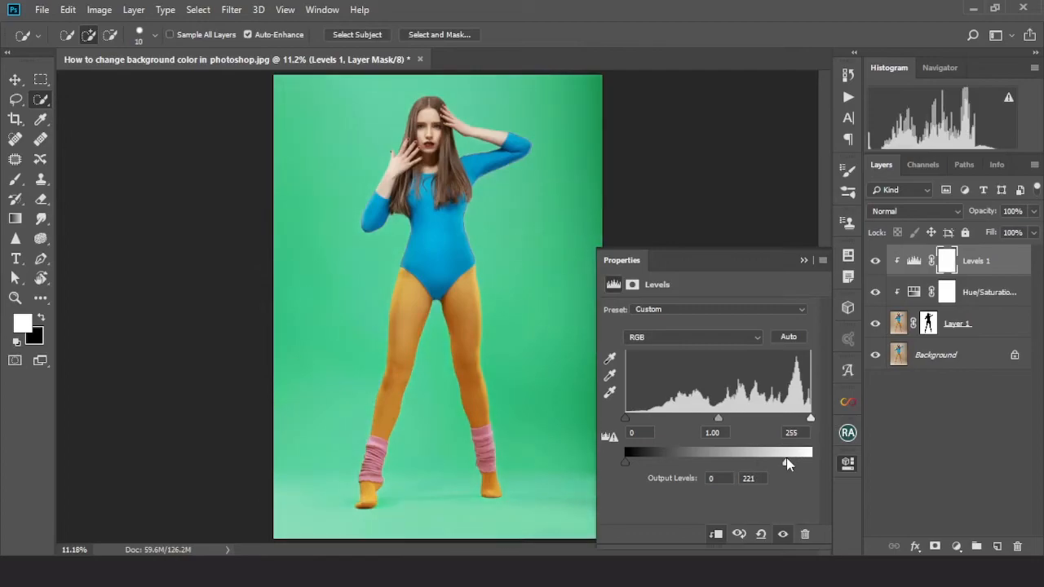
mouse_move(627, 462)
left_mouse_down()
mouse_move(649, 464)
mouse_move(621, 460)
left_mouse_up()
left_click_drag(788, 463, 780, 463)
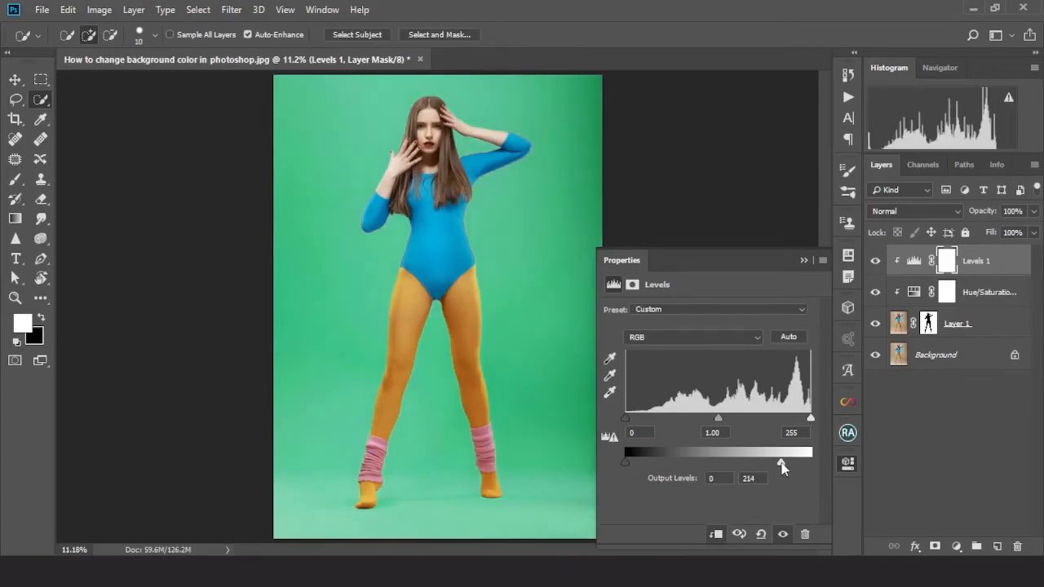
left_click(803, 261)
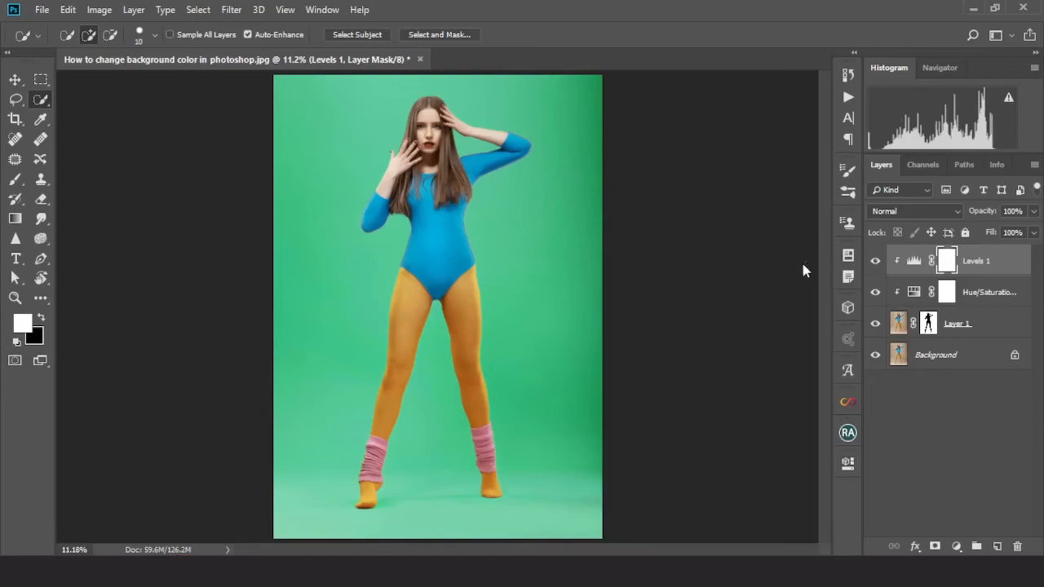
Reopen the Hue/Saturation layer and shift its hue toward red for a red background
double_click(913, 295)
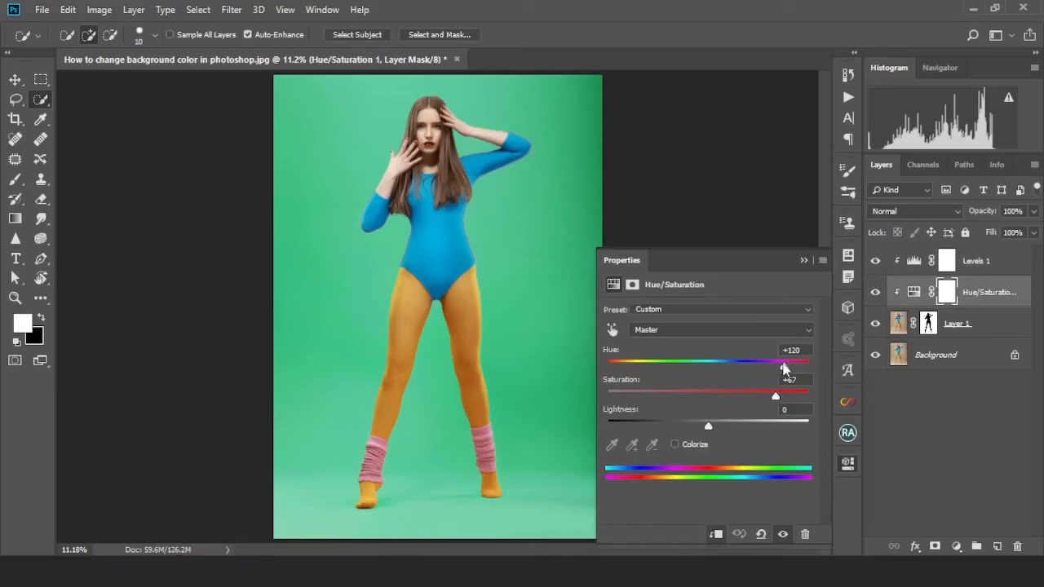
left_click_drag(785, 367, 719, 368)
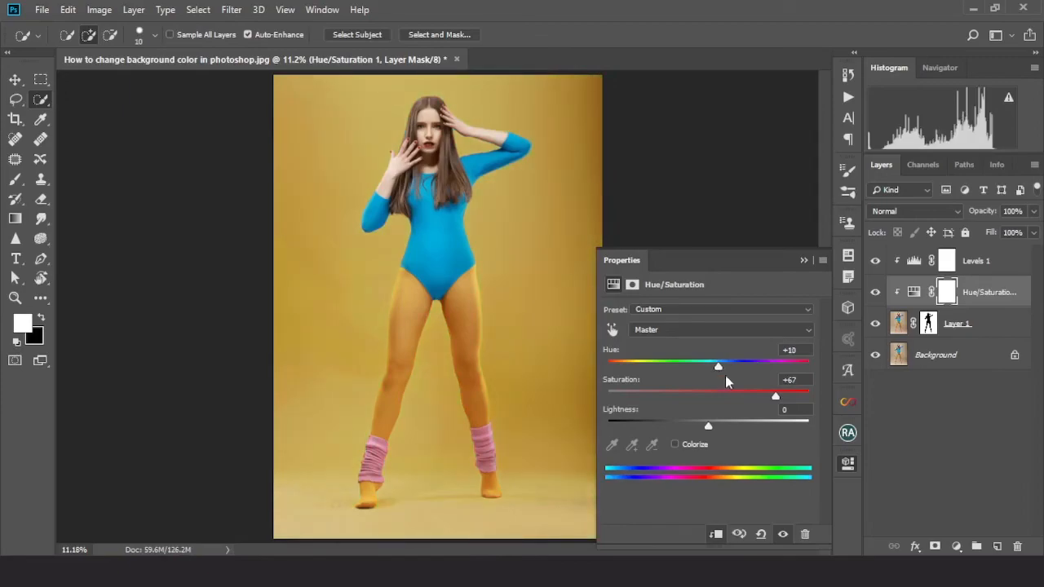
left_click_drag(718, 368, 685, 372)
left_click(804, 260)
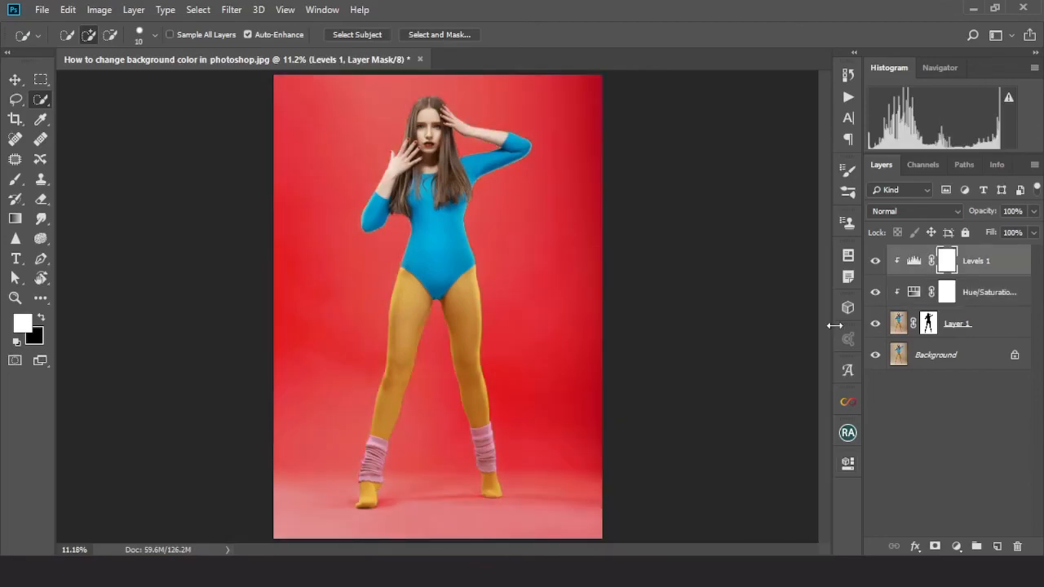